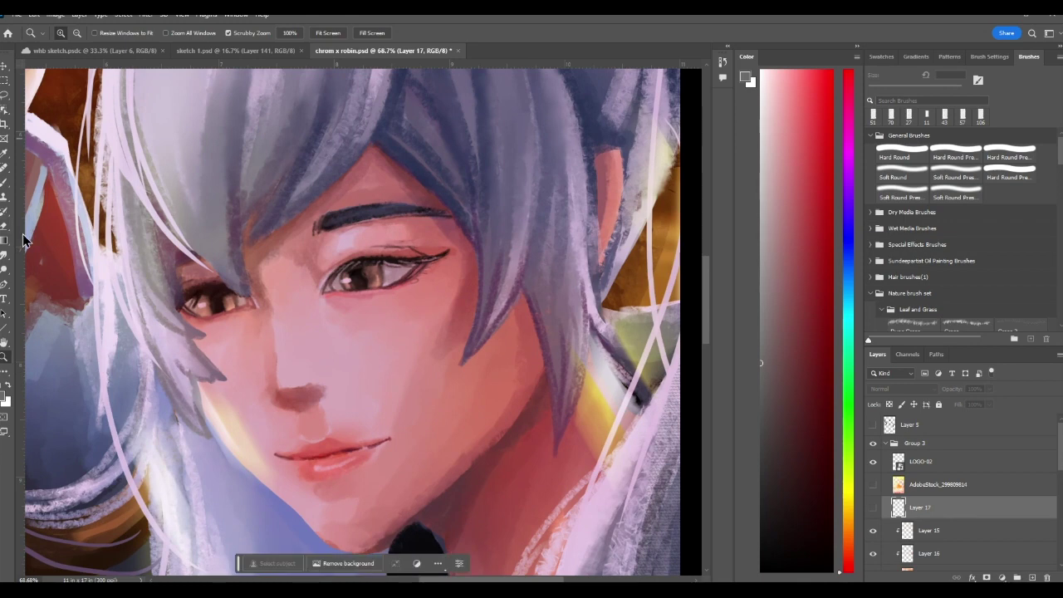
# Show Layer 17 and blend the woman's cheek with sampled skin pinks using the 57 px brush.
pyautogui.press('b')
pyautogui.click(873, 509)
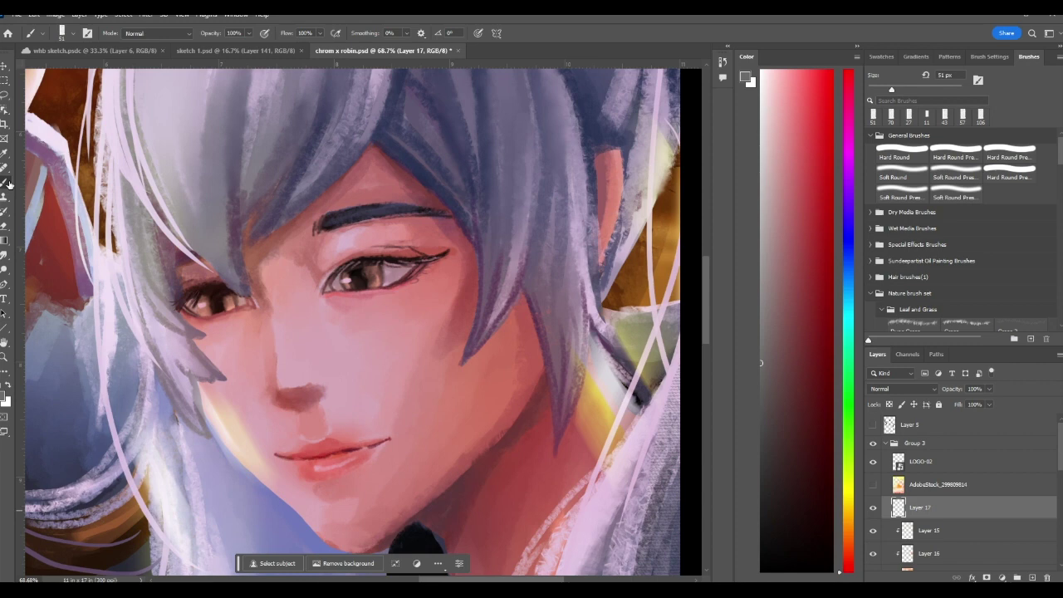
pyautogui.click(963, 116)
pyautogui.keyDown('alt'); pyautogui.click(419, 335); pyautogui.keyUp('alt')
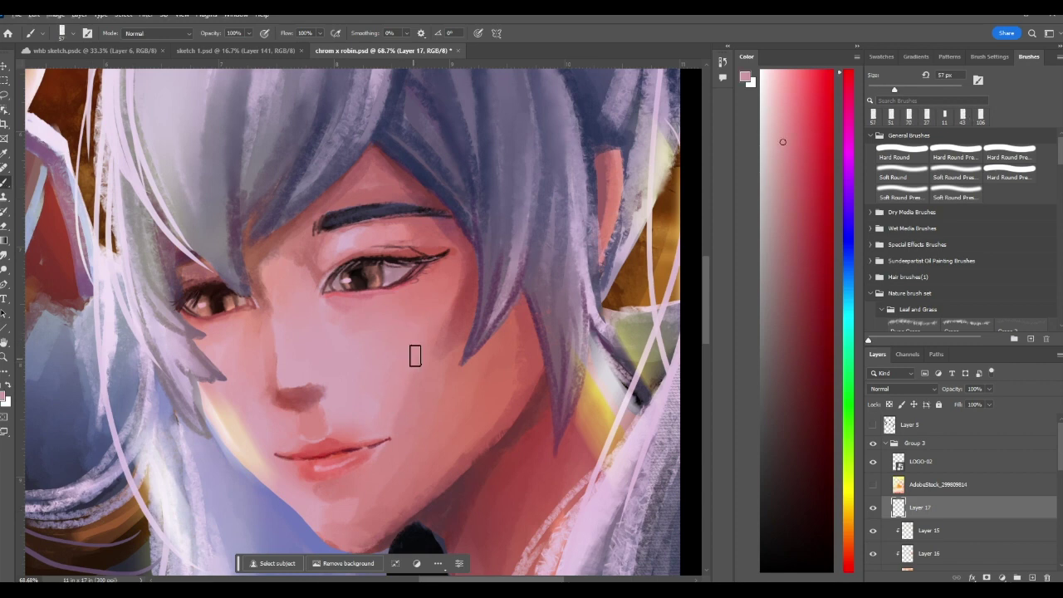
pyautogui.keyDown('alt'); pyautogui.click(373, 350); pyautogui.keyUp('alt')
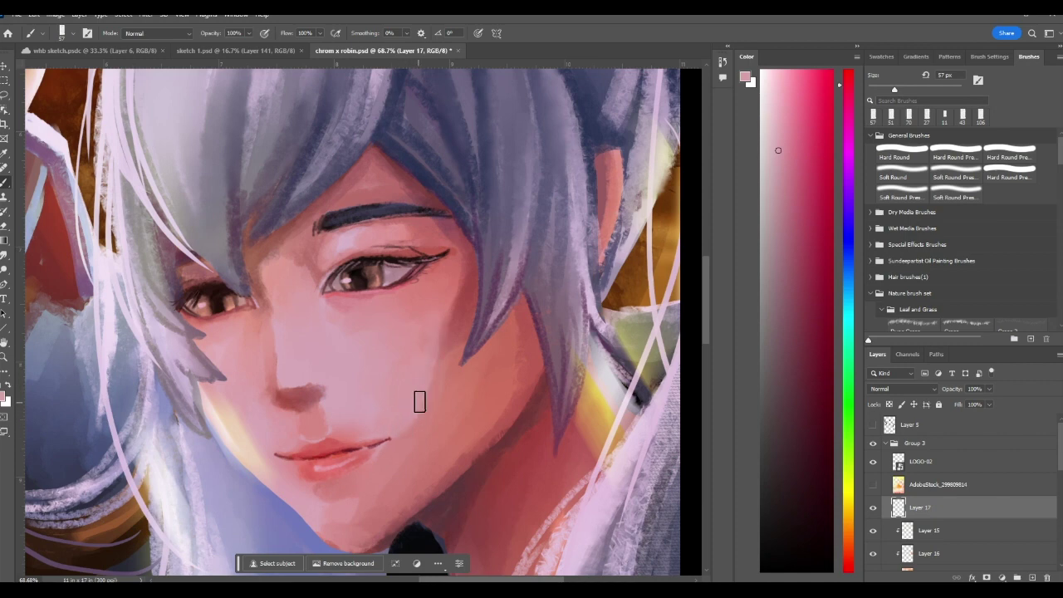
pyautogui.keyDown('alt'); pyautogui.click(317, 490); pyautogui.keyUp('alt')
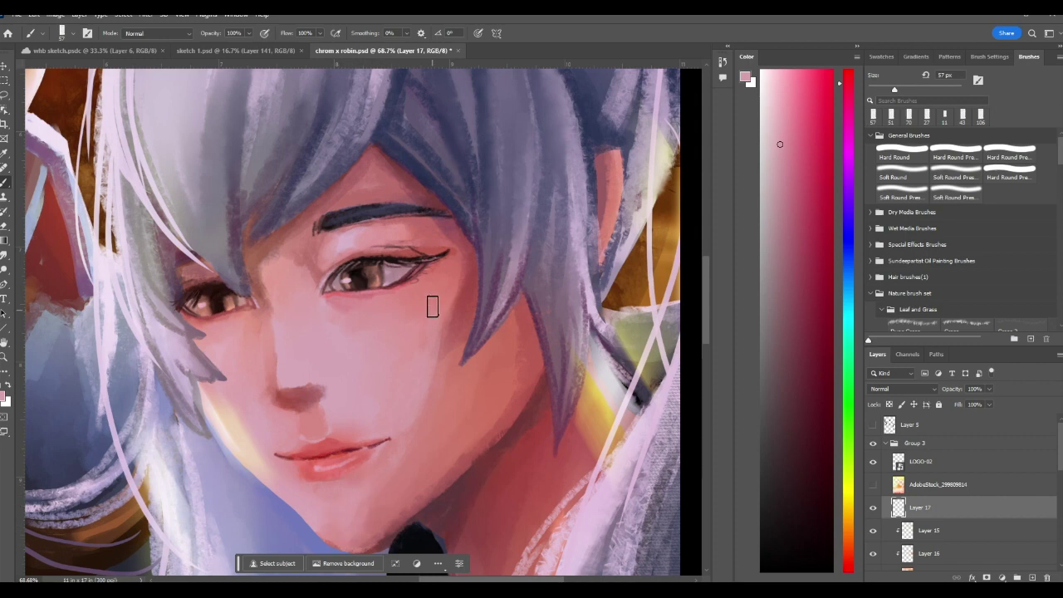
pyautogui.keyDown('alt'); pyautogui.click(382, 345); pyautogui.keyUp('alt')
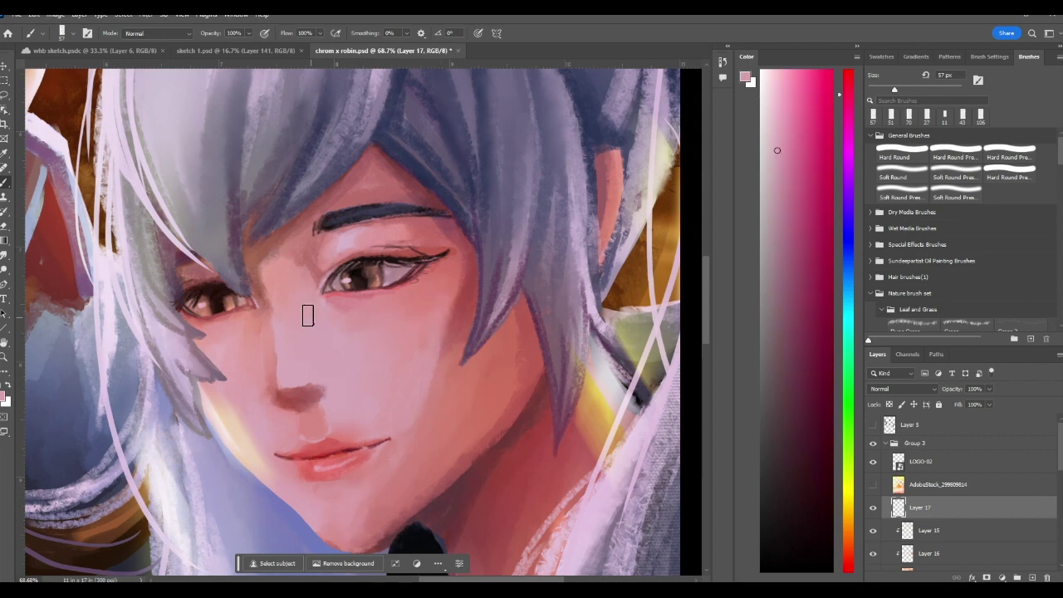
# Smooth the skin between the woman's nose bridge and eye, and her outer cheek, with locally sampled pinks.
pyautogui.keyDown('alt'); pyautogui.click(299, 284); pyautogui.keyUp('alt')
pyautogui.moveTo(301, 267); pyautogui.dragTo(308, 252)
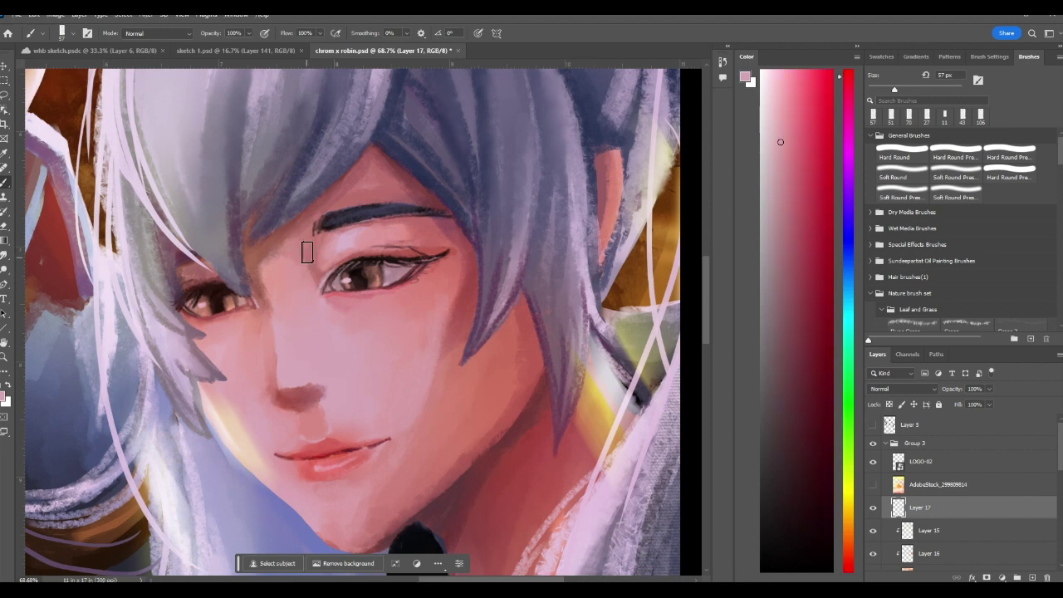
pyautogui.keyDown('alt'); pyautogui.click(437, 331); pyautogui.keyUp('alt')
pyautogui.keyDown('alt'); pyautogui.click(439, 384); pyautogui.keyUp('alt')
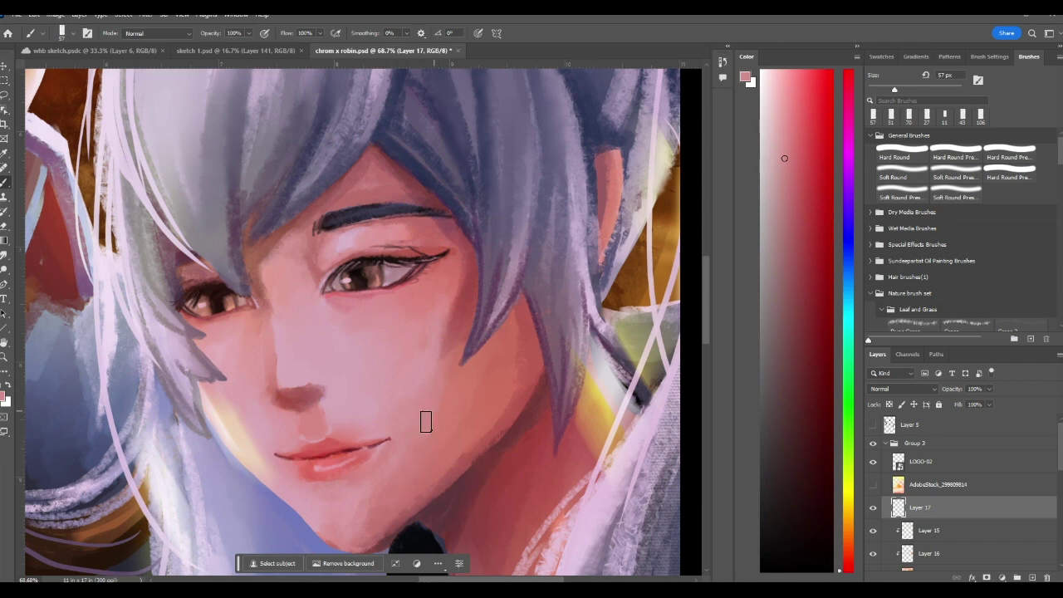
# Soften the yellow rim light along the woman's jaw with sampled skin pinks using a 29 px brush.
pyautogui.moveTo(894, 89); pyautogui.dragTo(881, 89)
pyautogui.keyDown('alt'); pyautogui.click(218, 395); pyautogui.keyUp('alt')
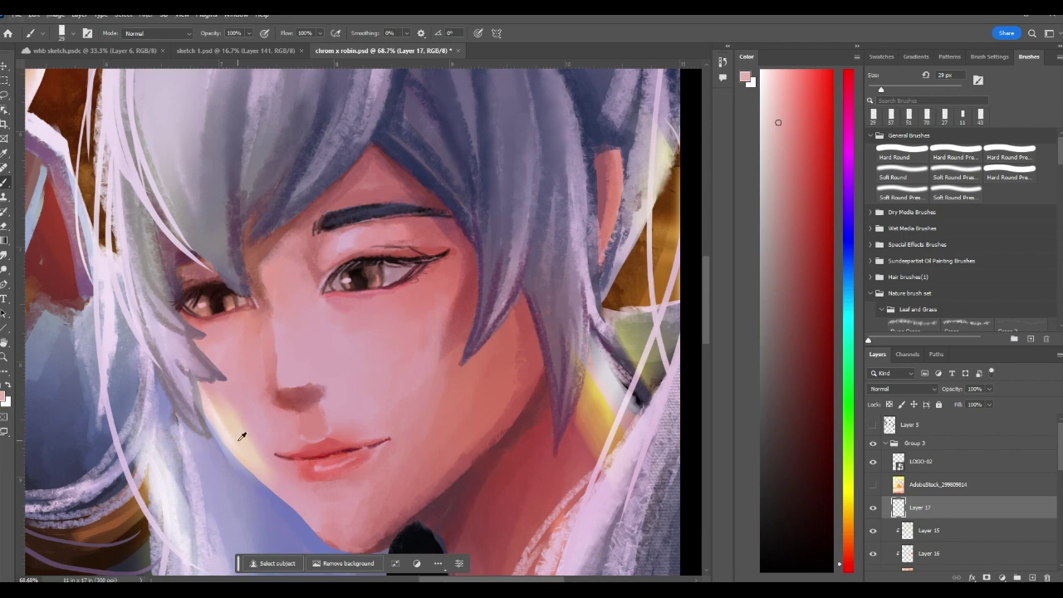
pyautogui.keyDown('alt'); pyautogui.click(234, 436); pyautogui.keyUp('alt')
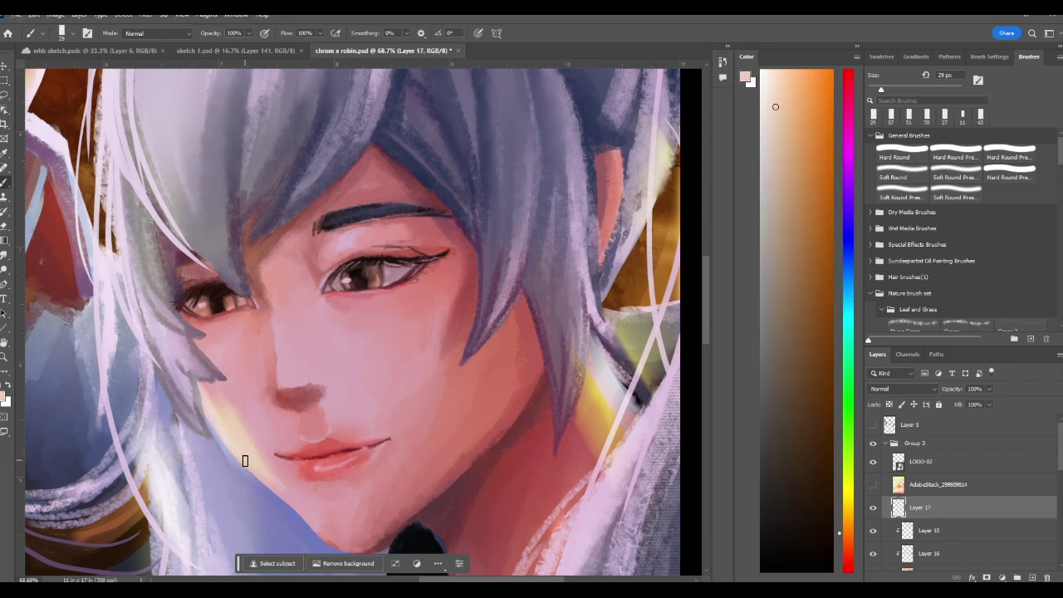
pyautogui.keyDown('alt'); pyautogui.click(237, 416); pyautogui.keyUp('alt')
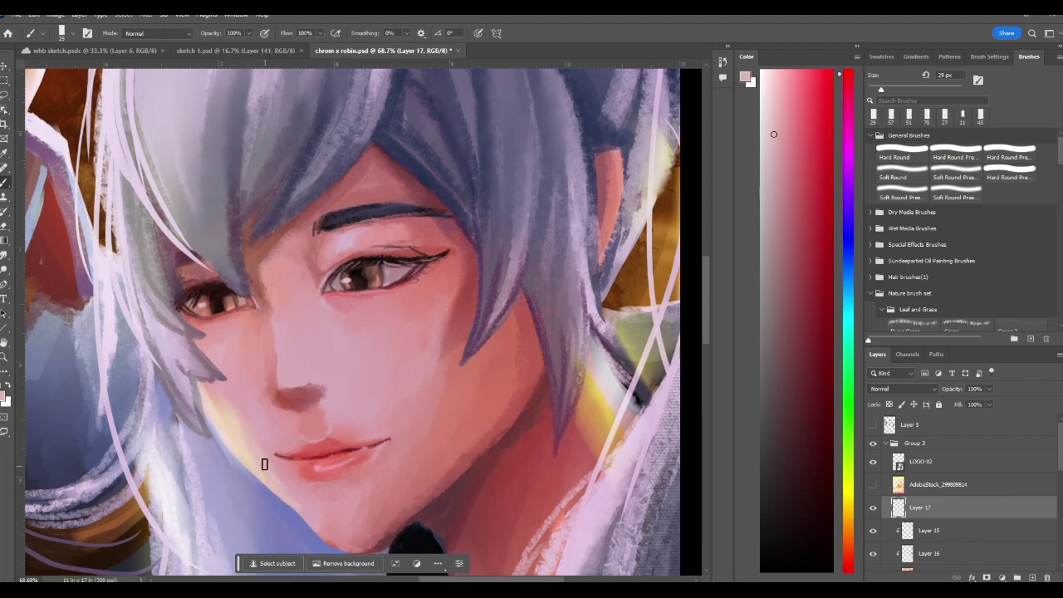
pyautogui.keyDown('alt'); pyautogui.click(251, 408); pyautogui.keyUp('alt')
pyautogui.moveTo(215, 385)
pyautogui.mouseDown()
pyautogui.moveTo(234, 436)
pyautogui.moveTo(217, 392)
pyautogui.moveTo(258, 451)
pyautogui.mouseUp()
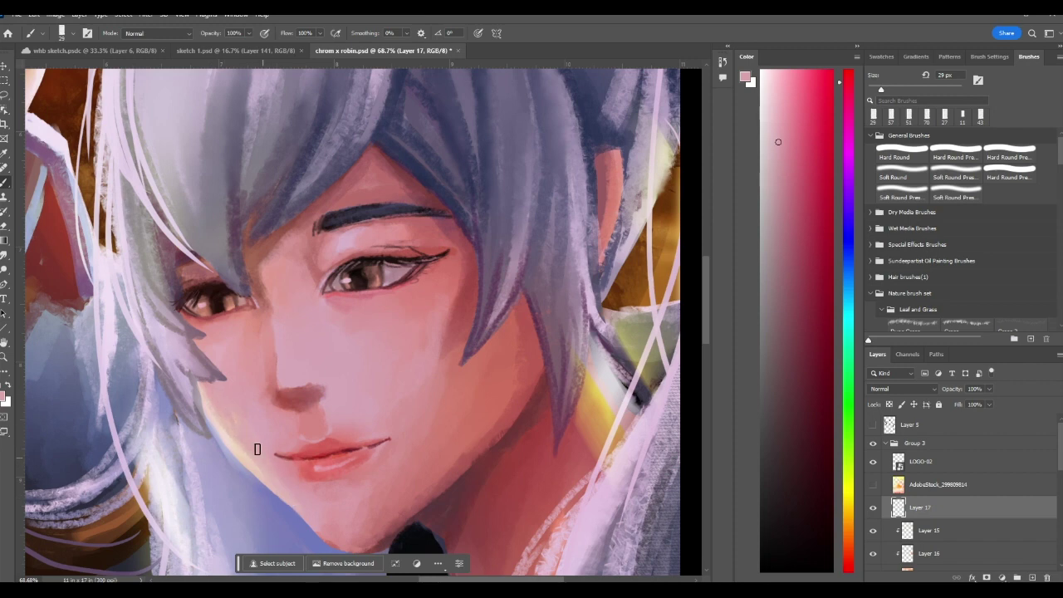
# Paint a brighter pink accent around the inner corner of the woman's fully visible eye and ready the Smudge tool.
pyautogui.click(7, 254)
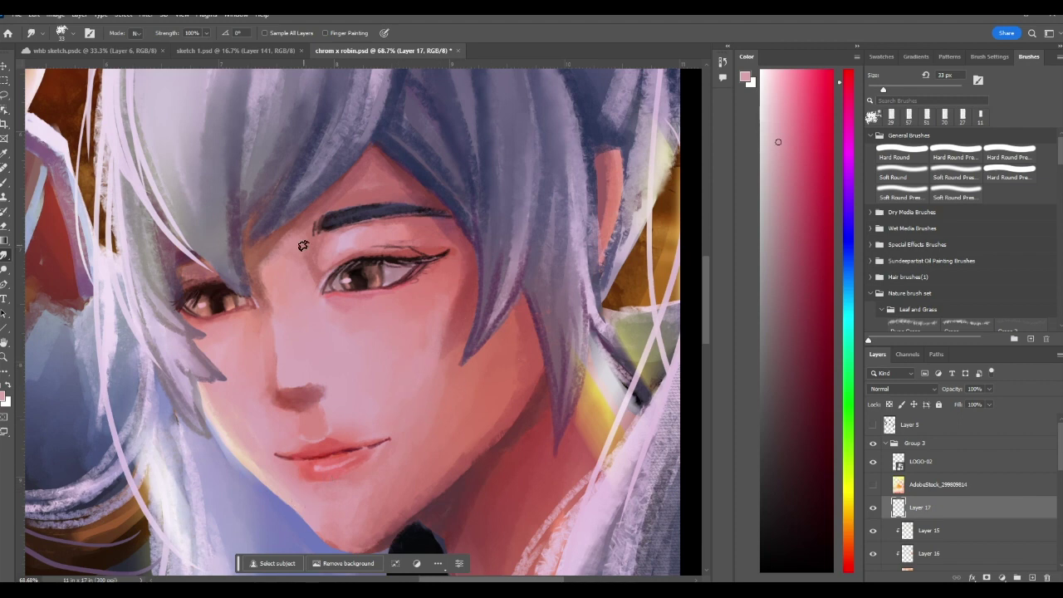
pyautogui.press('b')
pyautogui.keyDown('alt'); pyautogui.click(323, 260); pyautogui.keyUp('alt')
pyautogui.click(794, 83)
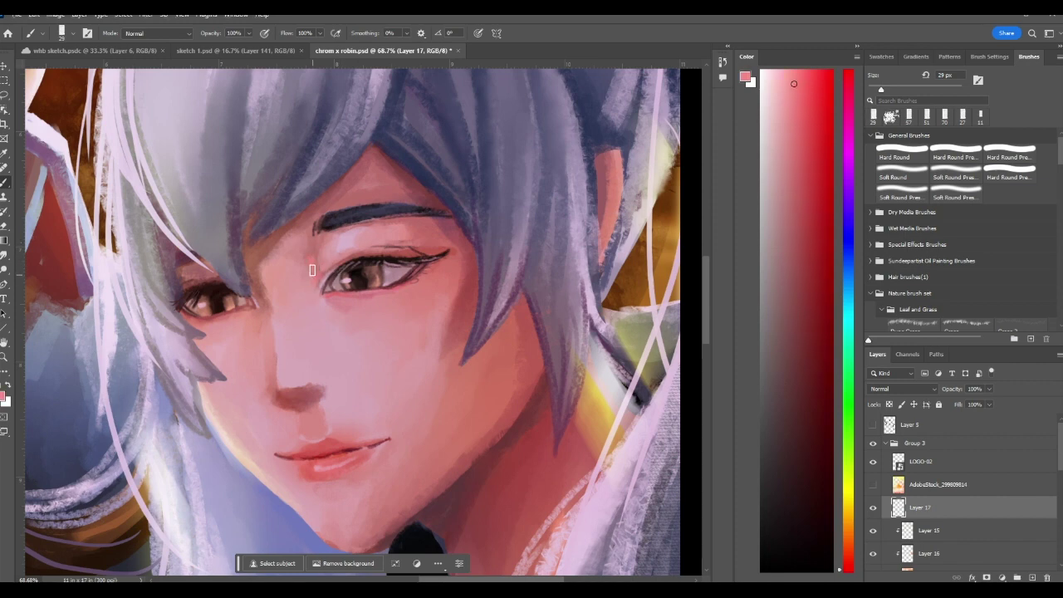
pyautogui.click(5, 257)
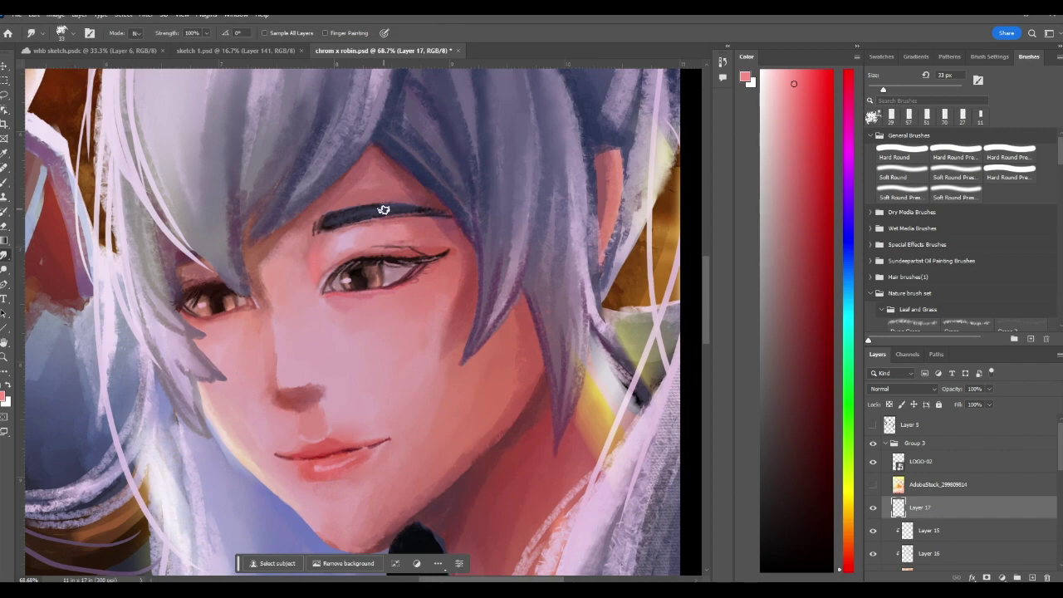
# Repaint the woman's mouth line with sampled lip tones and a darker red using a 7 px brush.
pyautogui.scroll(-4, 445, 298)
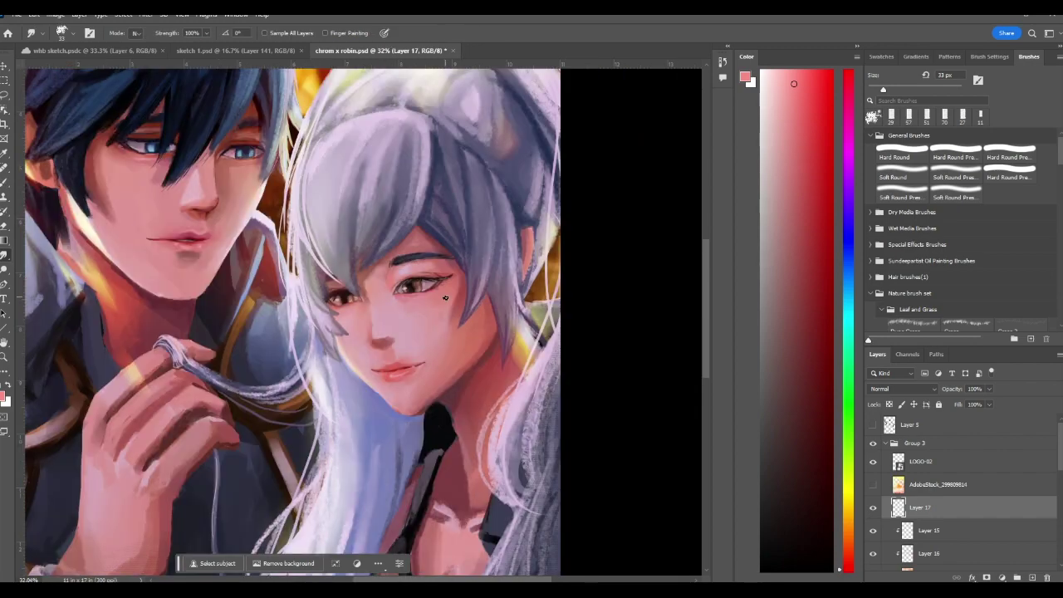
pyautogui.scroll(-3, 445, 297)
pyautogui.scroll(6, 277, 253)
pyautogui.scroll(-2, 276, 253)
pyautogui.scroll(-2, 276, 253)
pyautogui.scroll(7, 570, 429)
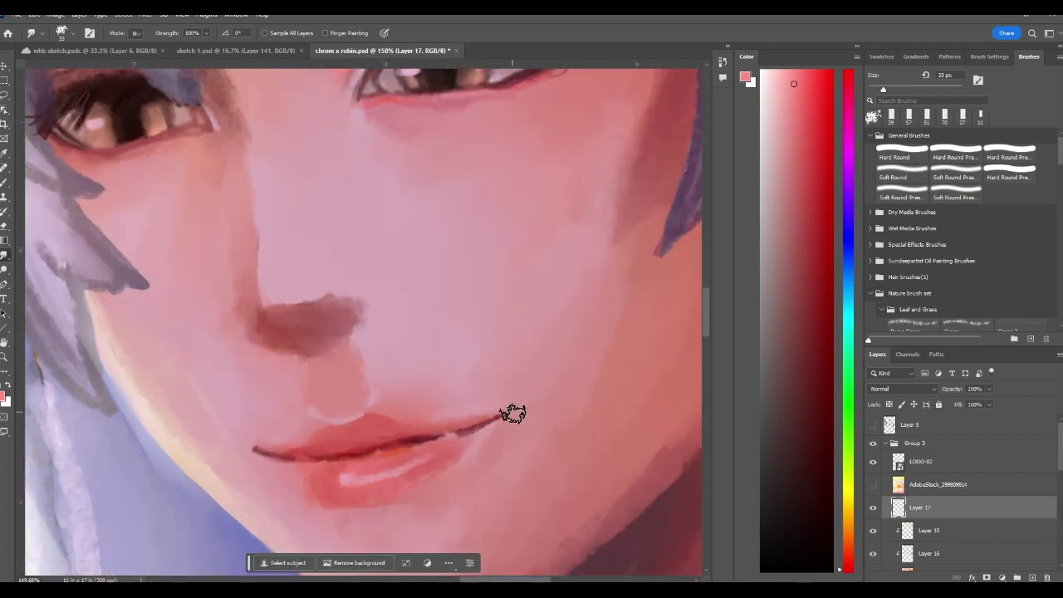
pyautogui.press('b')
pyautogui.keyDown('alt'); pyautogui.click(422, 441); pyautogui.keyUp('alt')
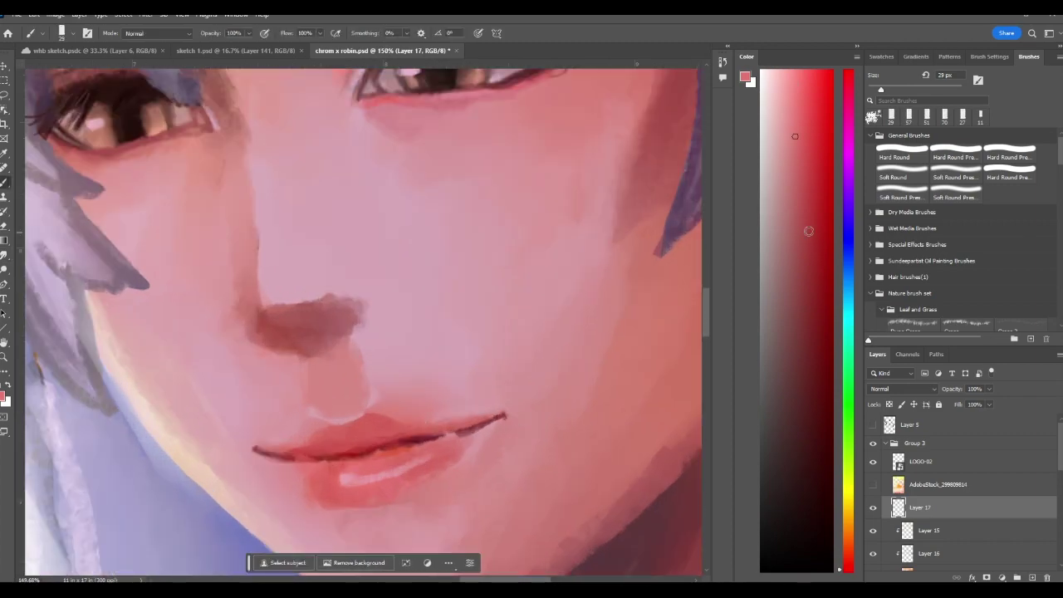
pyautogui.press('[')
pyautogui.press('[')
pyautogui.press('[')
pyautogui.press('[')
pyautogui.press('[')
pyautogui.press('[')
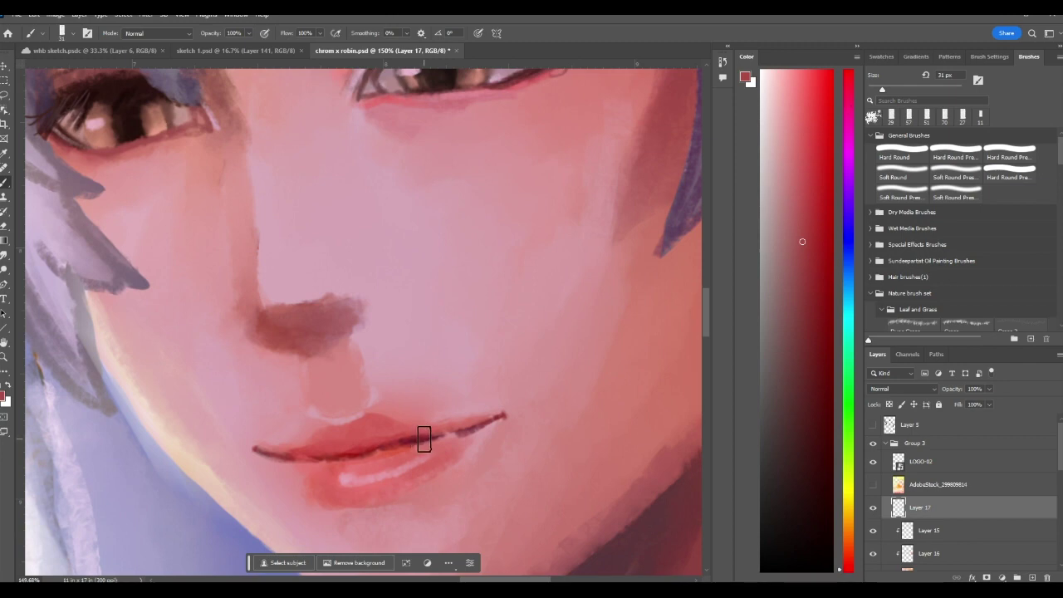
pyautogui.moveTo(416, 445); pyautogui.dragTo(455, 434)
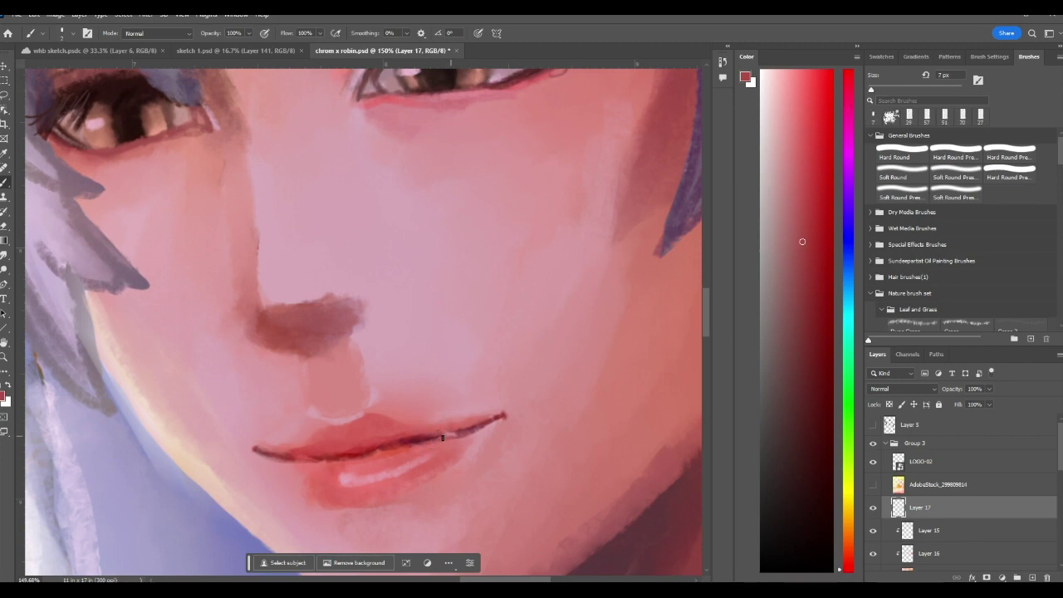
pyautogui.keyDown('alt'); pyautogui.click(466, 430); pyautogui.keyUp('alt')
pyautogui.moveTo(423, 441); pyautogui.dragTo(438, 438)
# Touch up the nose edge with sampled pink and darken the lower lash line of the eye beside the fringe.
pyautogui.keyDown('alt'); pyautogui.click(258, 254); pyautogui.keyUp('alt')
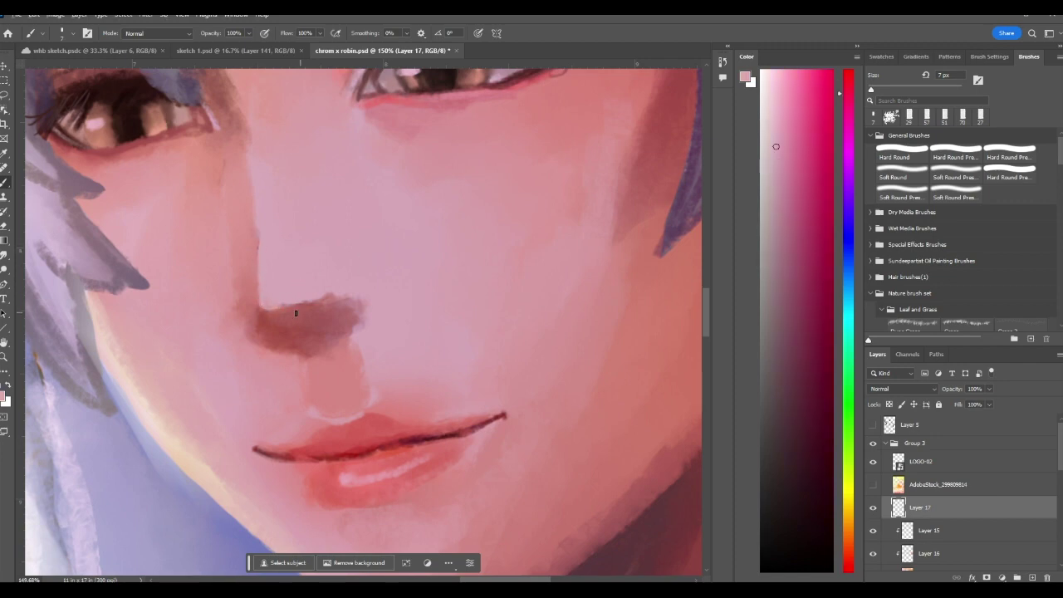
pyautogui.keyDown('alt'); pyautogui.click(72, 143); pyautogui.keyUp('alt')
pyautogui.moveTo(121, 147); pyautogui.dragTo(90, 151)
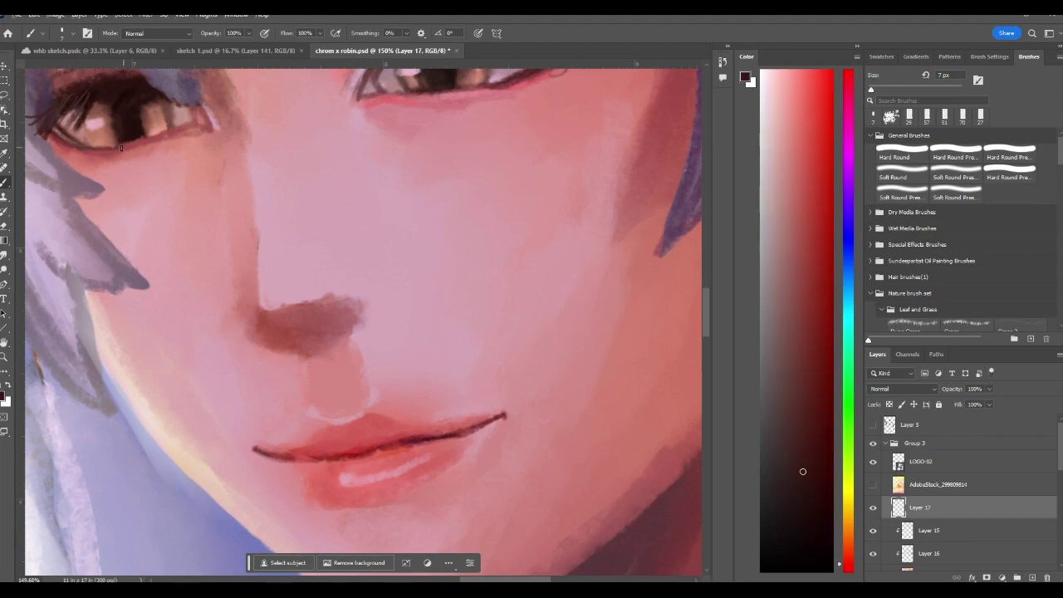
pyautogui.moveTo(166, 133); pyautogui.dragTo(211, 127)
# Refine the skin below the woman's nose and on her cheek with sampled light pinks using a 47 px brush.
pyautogui.scroll(-10, 474, 199)
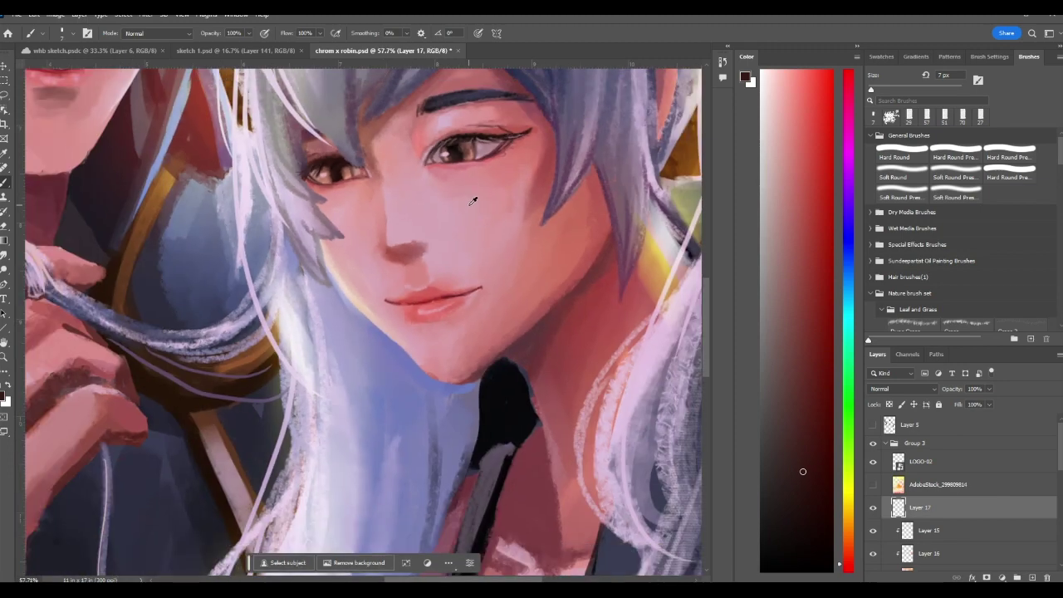
pyautogui.scroll(1, 629, 219)
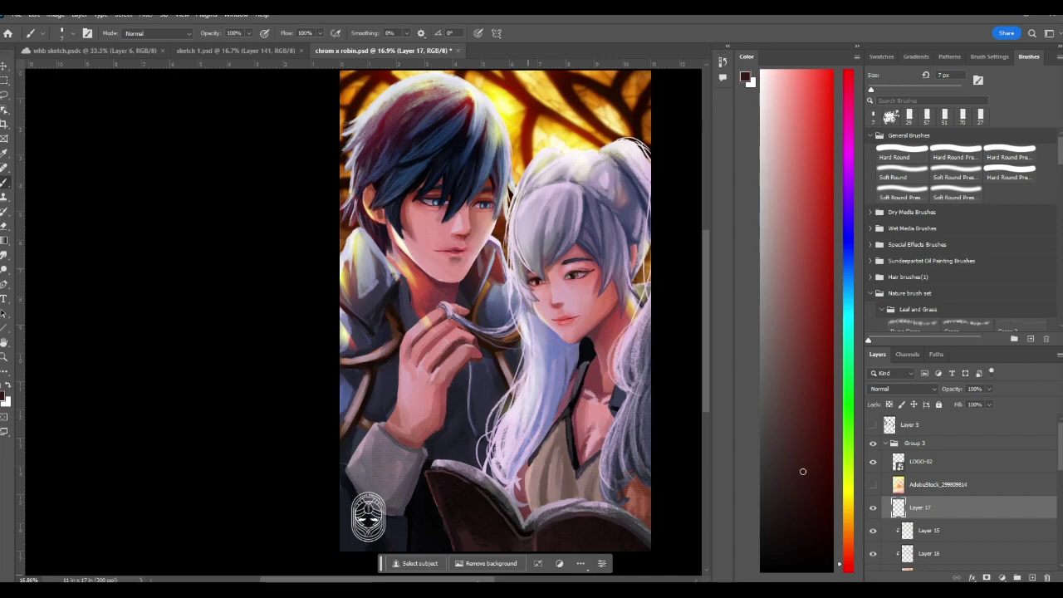
pyautogui.hscroll(3, 528, 321)
pyautogui.scroll(6, 429, 298)
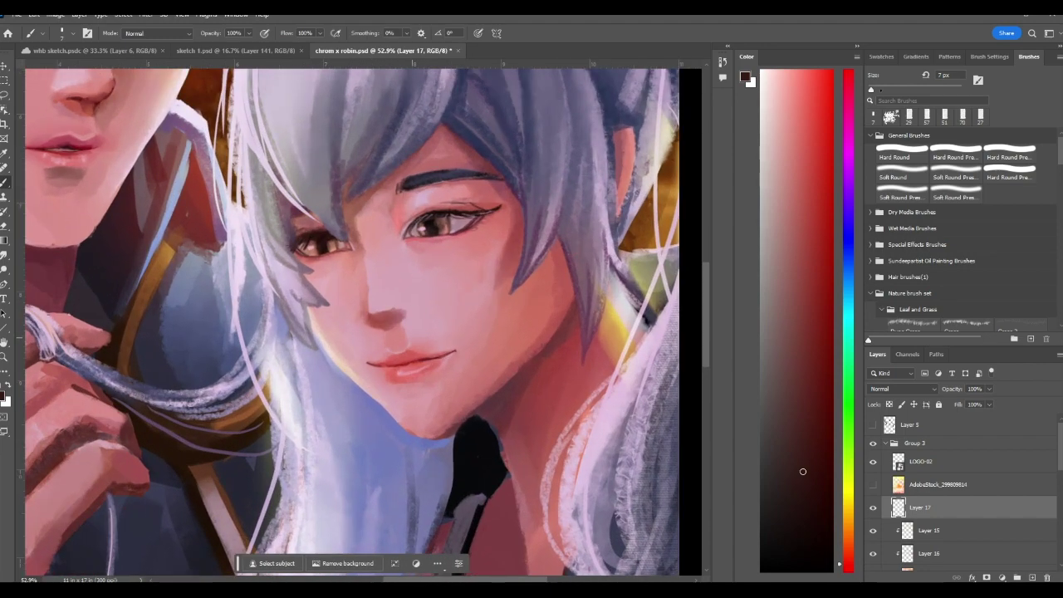
pyautogui.keyDown('alt'); pyautogui.click(415, 320); pyautogui.keyUp('alt')
pyautogui.moveTo(396, 331)
pyautogui.mouseDown()
pyautogui.moveTo(403, 346)
pyautogui.moveTo(394, 343)
pyautogui.mouseUp()
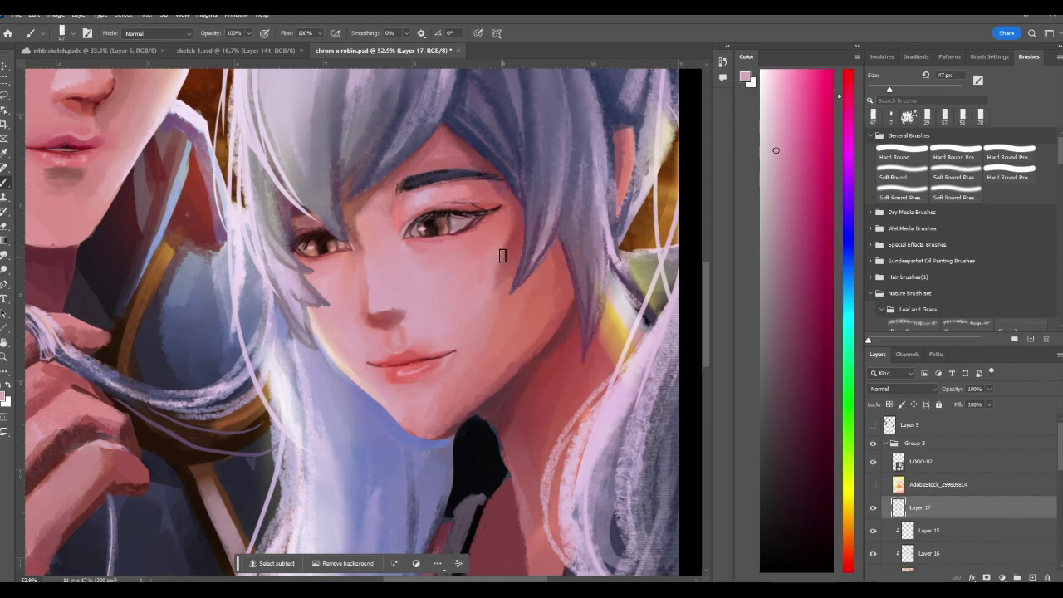
pyautogui.scroll(-4, 501, 255)
pyautogui.scroll(2, 477, 293)
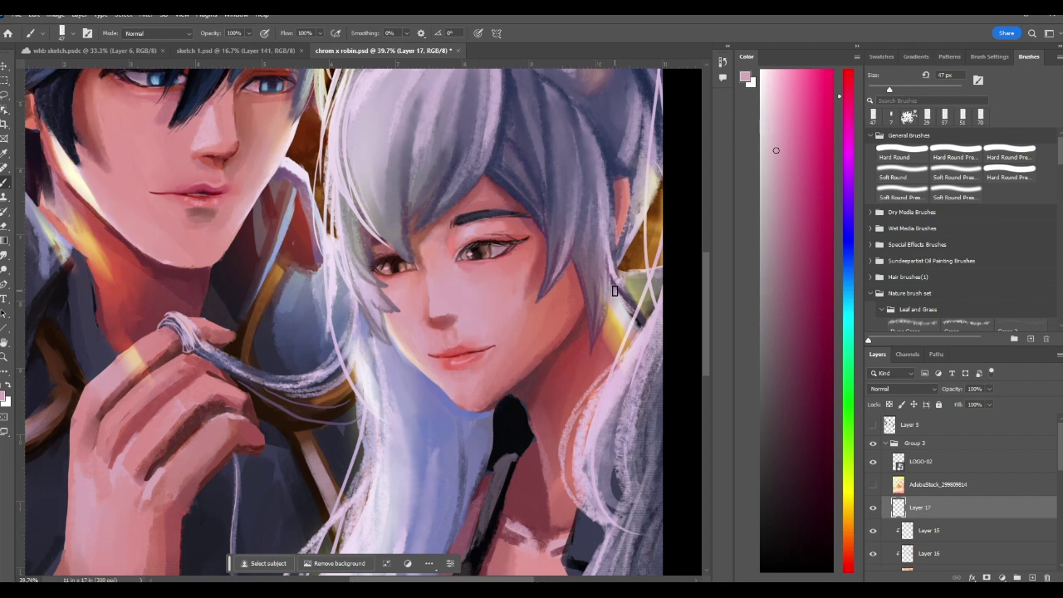
pyautogui.keyDown('alt'); pyautogui.click(527, 317); pyautogui.keyUp('alt')
# Preview the whole painting with the AdobeStock layer shown, and hide that layer again.
pyautogui.scroll(-10, 558, 283)
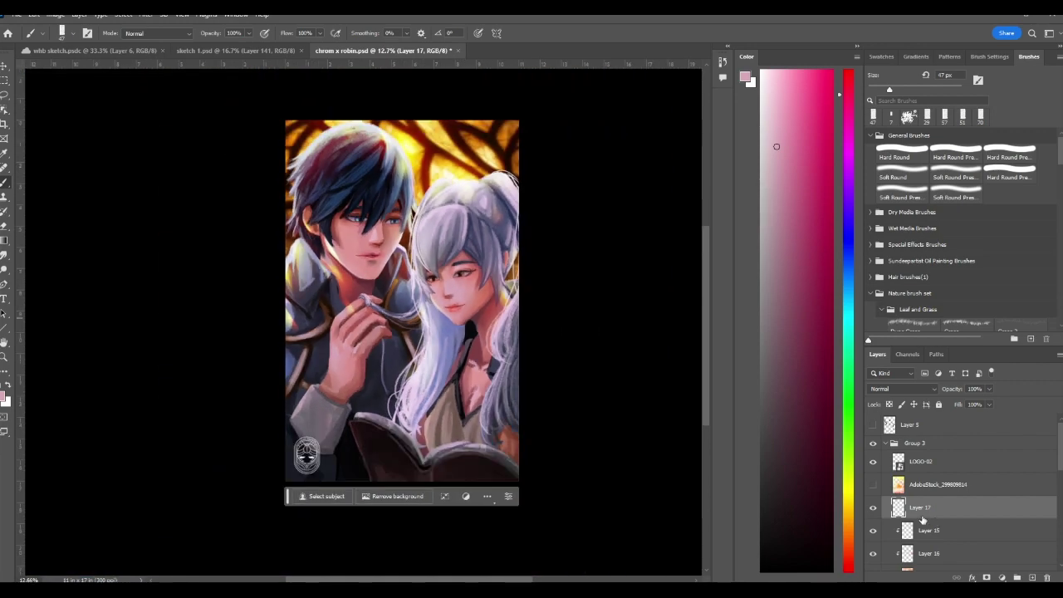
pyautogui.click(872, 484)
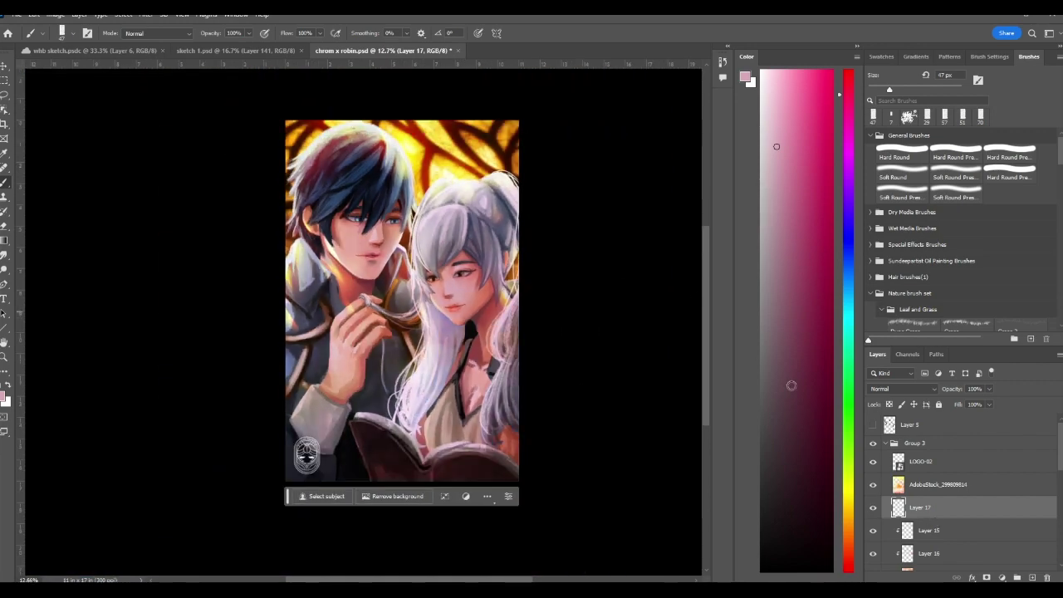
pyautogui.click(872, 484)
# Paint dark blue strands with the 47 px brush from the man's hair parting down into his fringe.
pyautogui.scroll(3, 392, 204)
pyautogui.scroll(1, 351, 194)
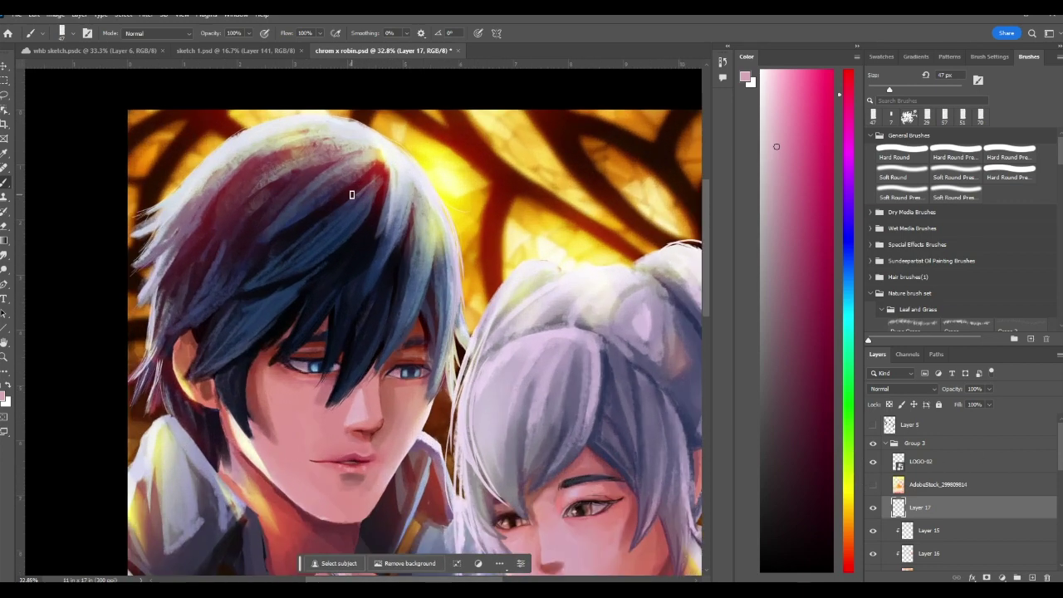
pyautogui.keyDown('alt'); pyautogui.click(391, 198); pyautogui.keyUp('alt')
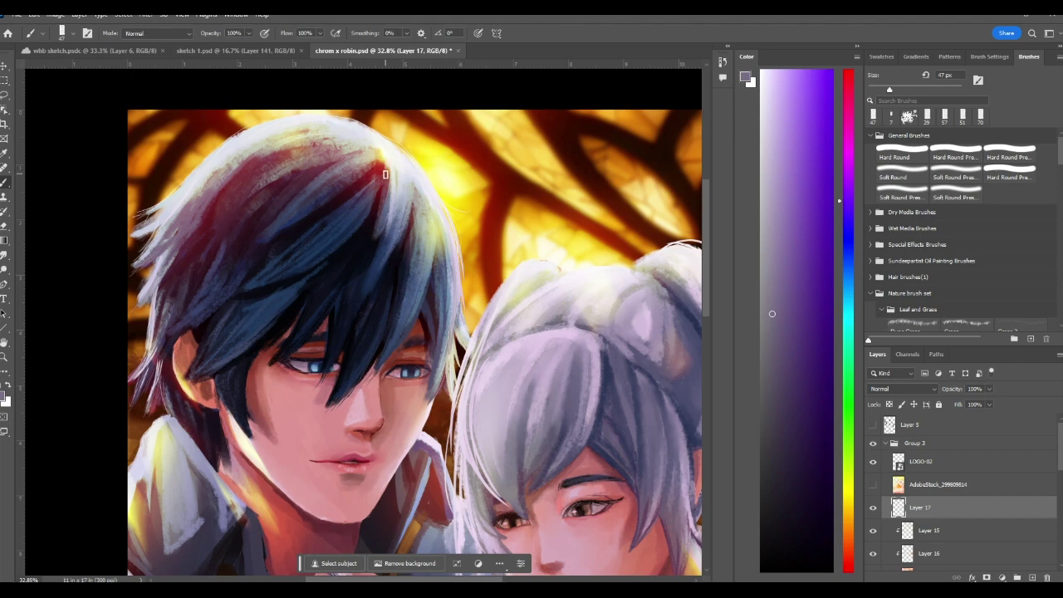
pyautogui.keyDown('alt'); pyautogui.click(375, 280); pyautogui.keyUp('alt')
pyautogui.keyDown('alt'); pyautogui.click(375, 281); pyautogui.keyUp('alt')
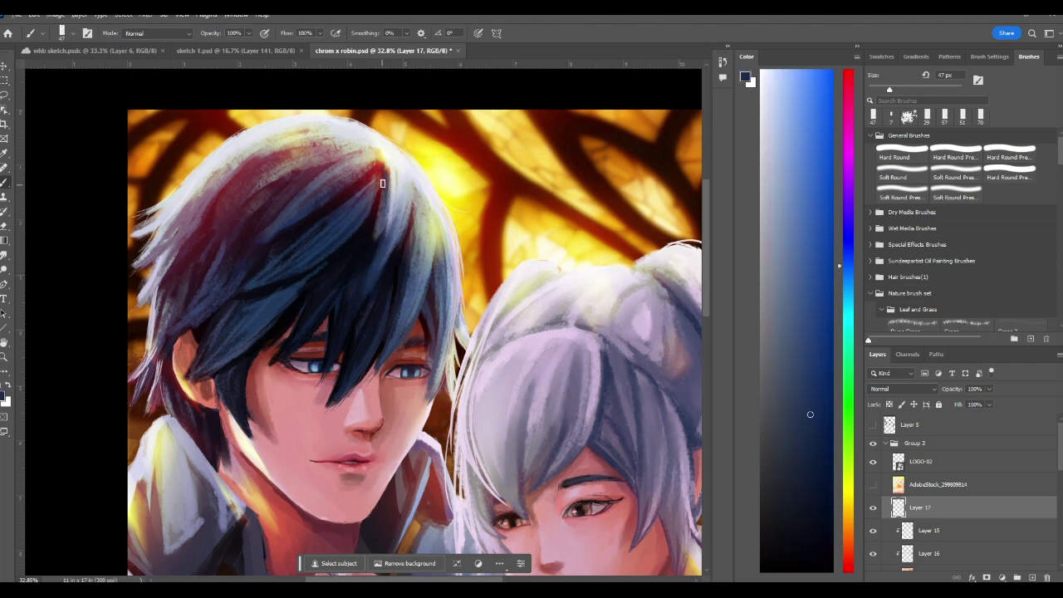
pyautogui.moveTo(381, 172); pyautogui.dragTo(327, 277)
pyautogui.moveTo(377, 198); pyautogui.dragTo(332, 259)
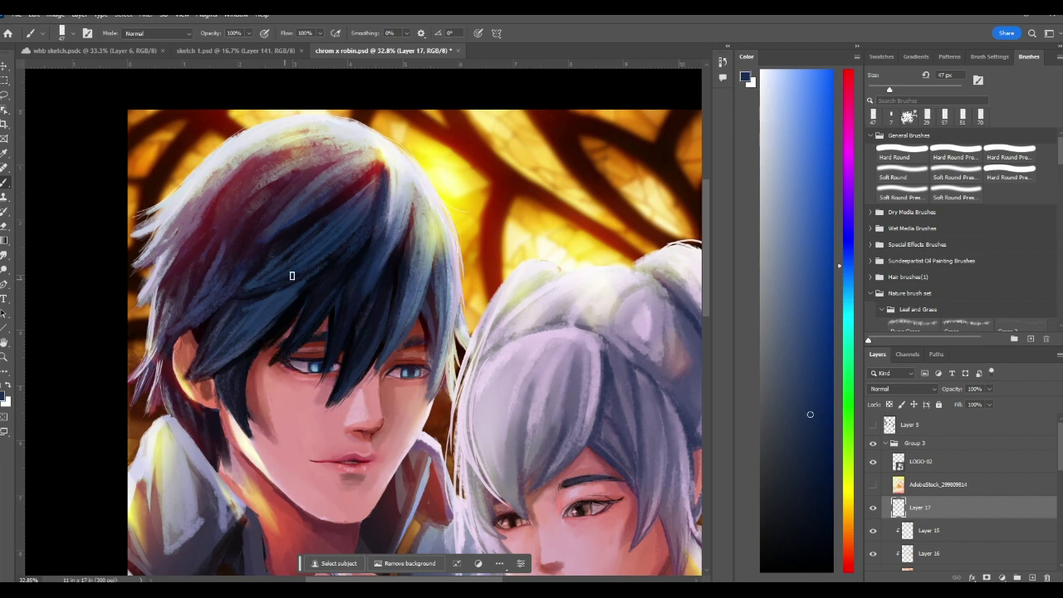
# Add sampled crimson and near-black strands across the crown and side of the man's hair.
pyautogui.keyDown('alt'); pyautogui.click(378, 165); pyautogui.keyUp('alt')
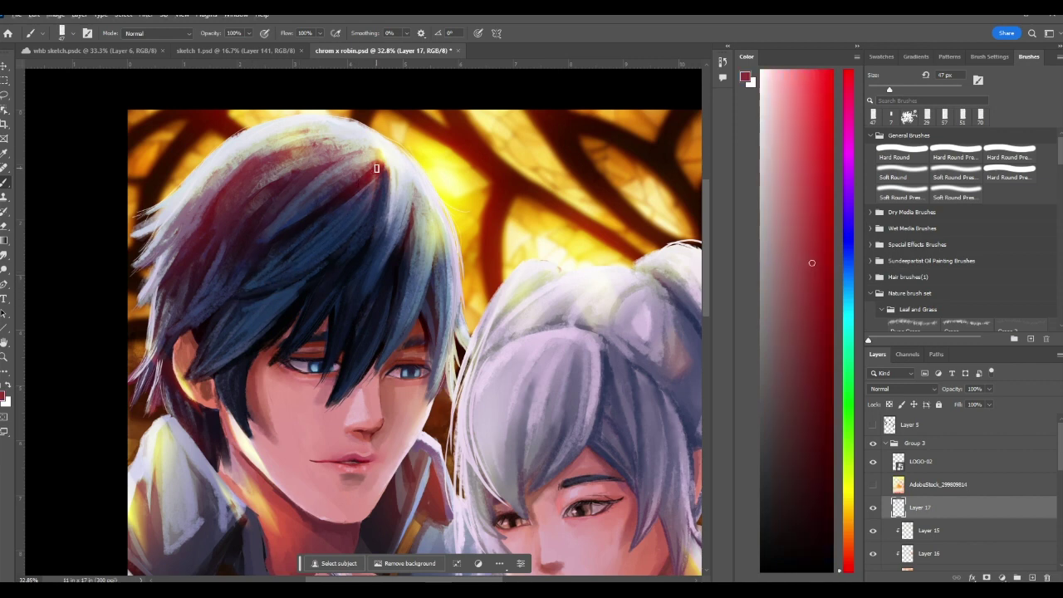
pyautogui.keyDown('alt'); pyautogui.click(355, 198); pyautogui.keyUp('alt')
pyautogui.keyDown('alt'); pyautogui.click(311, 213); pyautogui.keyUp('alt')
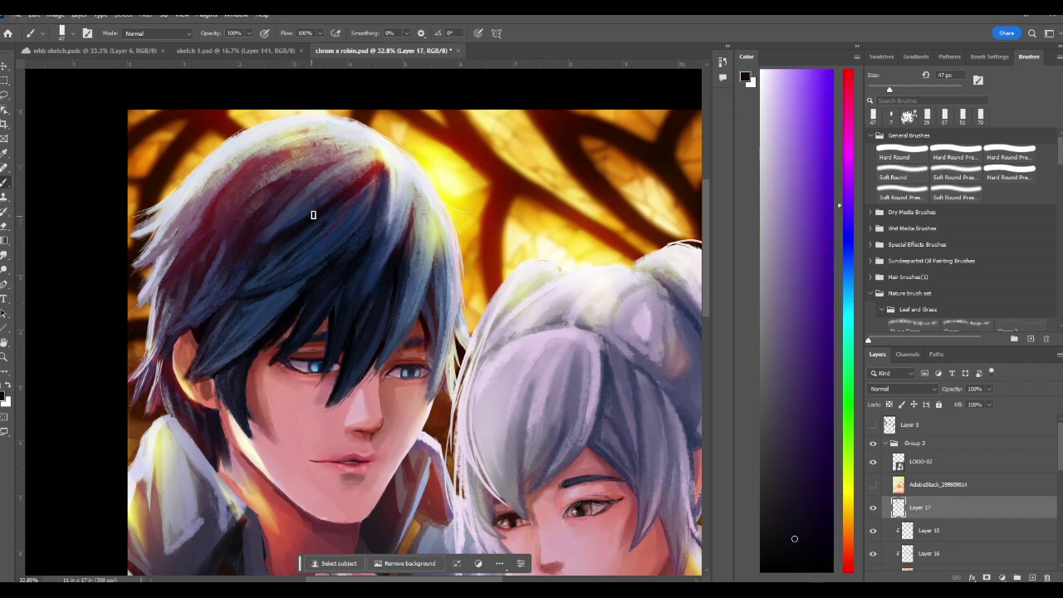
pyautogui.moveTo(371, 176); pyautogui.dragTo(265, 224)
pyautogui.moveTo(232, 283)
pyautogui.mouseDown()
pyautogui.moveTo(245, 260)
pyautogui.moveTo(224, 300)
pyautogui.mouseUp()
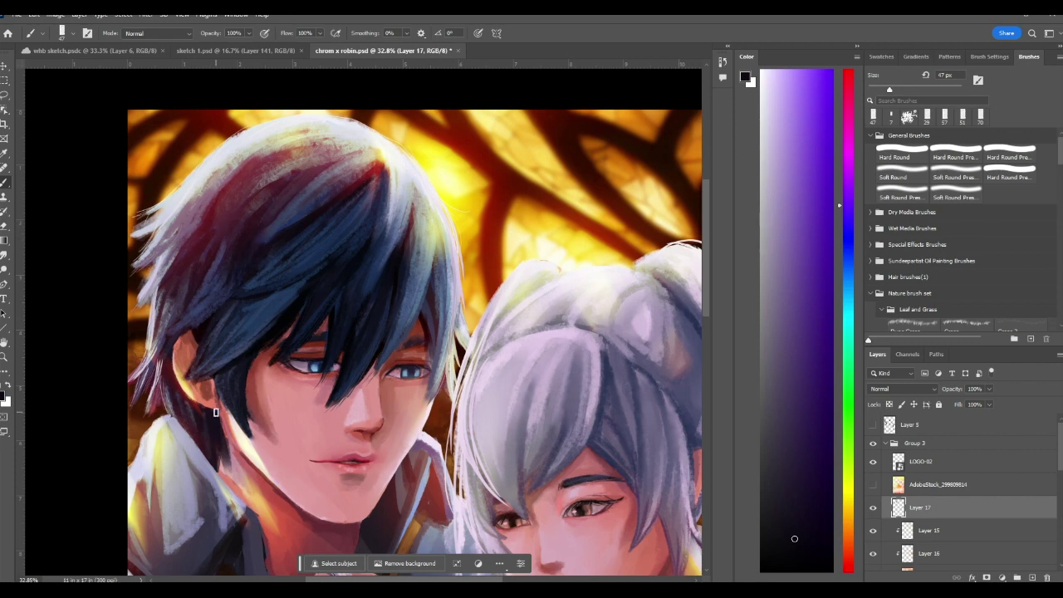
# Blend dark blue strands into the man's fringe using lavender and blue tones sampled from the painting with the 47 px brush.
pyautogui.keyDown('alt'); pyautogui.click(396, 157); pyautogui.keyUp('alt')
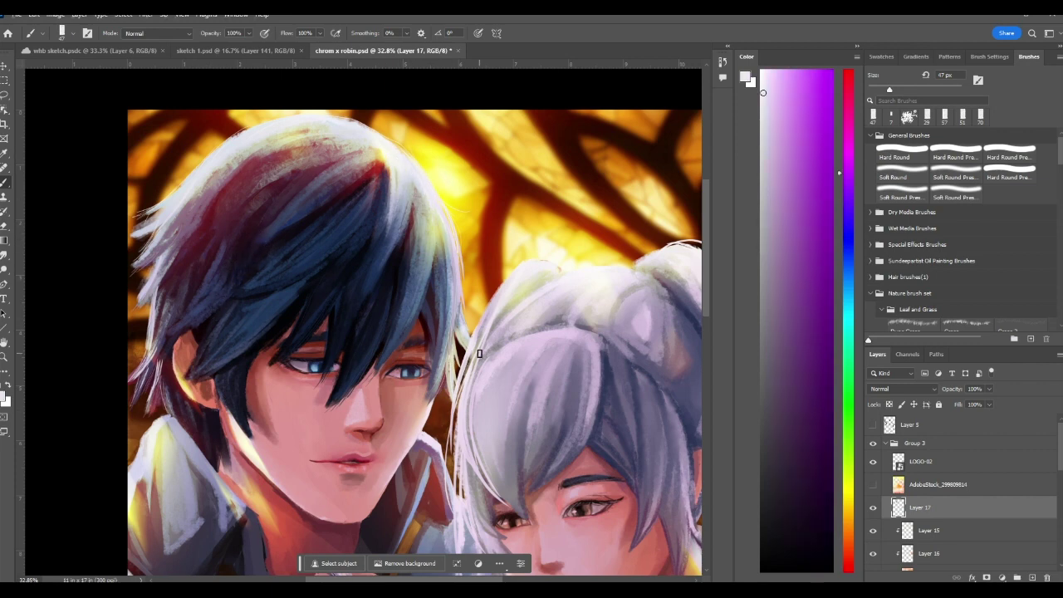
pyautogui.keyDown('alt'); pyautogui.click(335, 394); pyautogui.keyUp('alt')
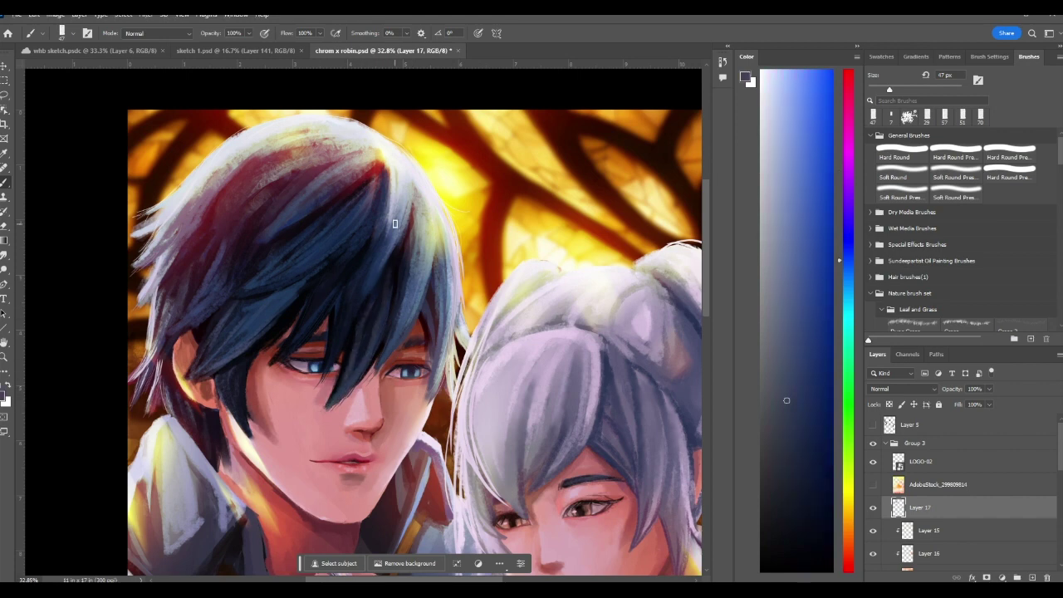
pyautogui.moveTo(382, 274); pyautogui.dragTo(360, 351)
pyautogui.keyDown('alt'); pyautogui.click(337, 310); pyautogui.keyUp('alt')
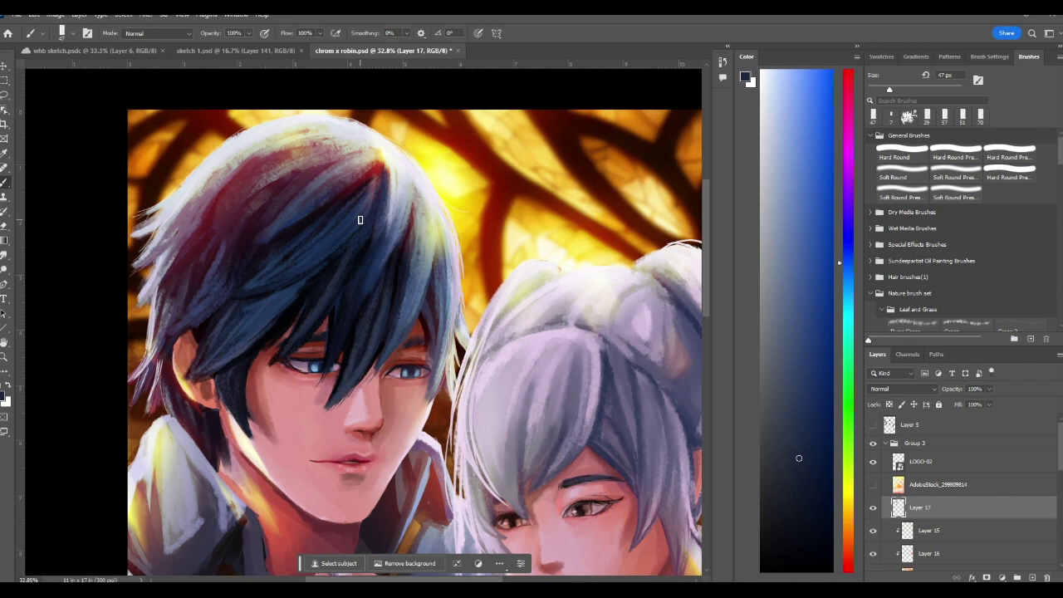
pyautogui.keyDown('alt'); pyautogui.click(324, 266); pyautogui.keyUp('alt')
pyautogui.keyDown('alt'); pyautogui.click(312, 270); pyautogui.keyUp('alt')
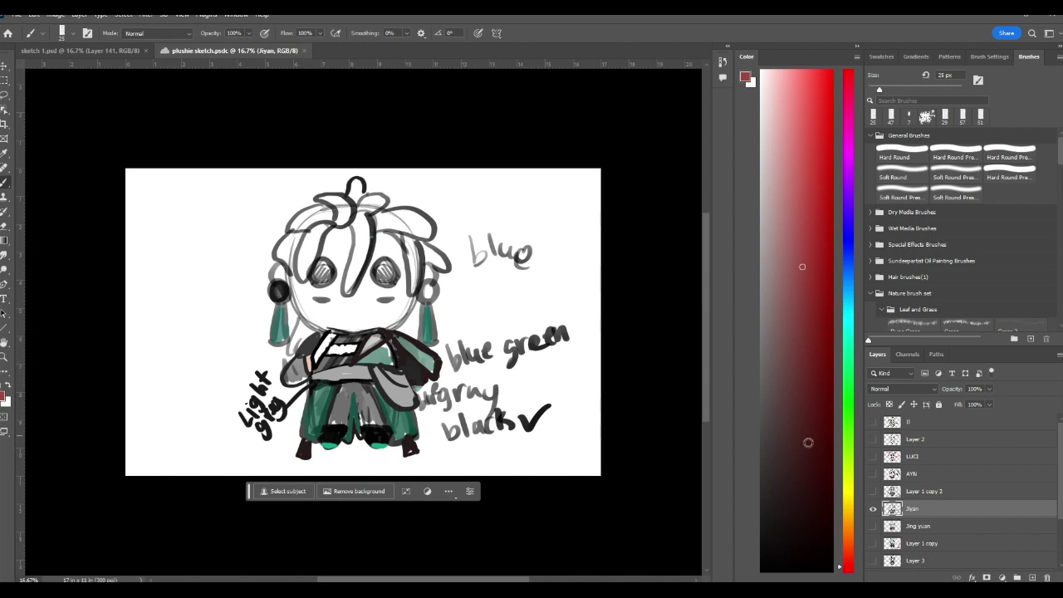
# Hide the Jiyan layer in the plushie sketch and show and select the blank body base on Layer 1 copy 4.
pyautogui.click(872, 508)
pyautogui.scroll(-2, 895, 496)
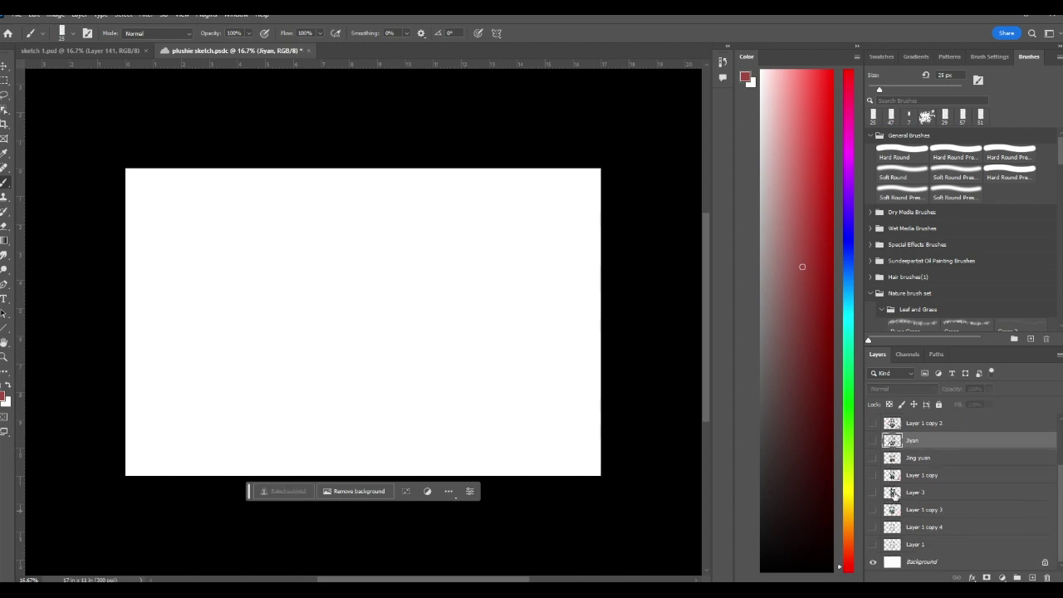
pyautogui.click(871, 544)
pyautogui.click(872, 545)
pyautogui.click(872, 528)
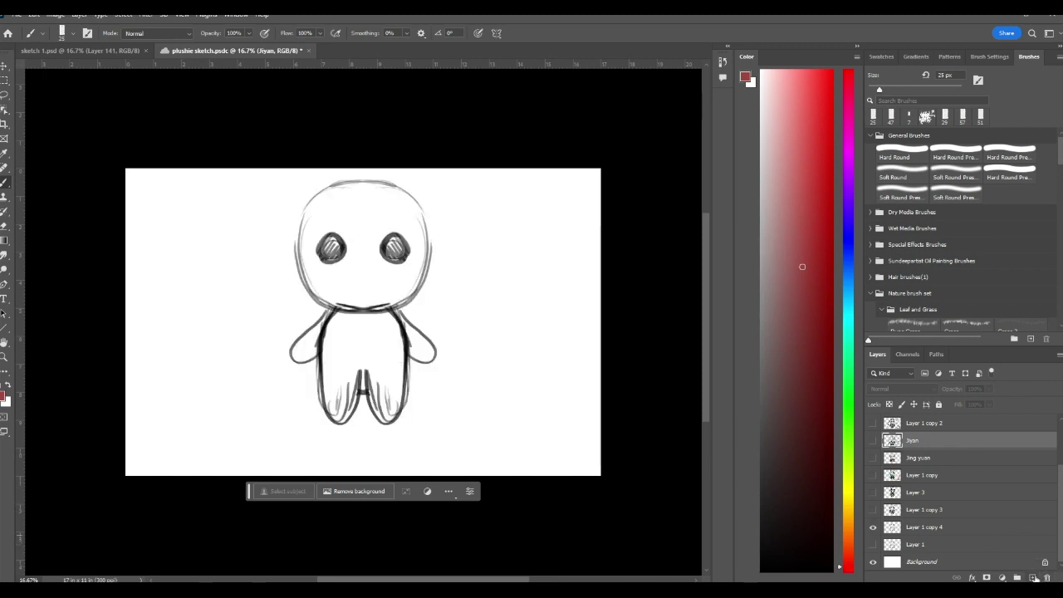
pyautogui.click(956, 528)
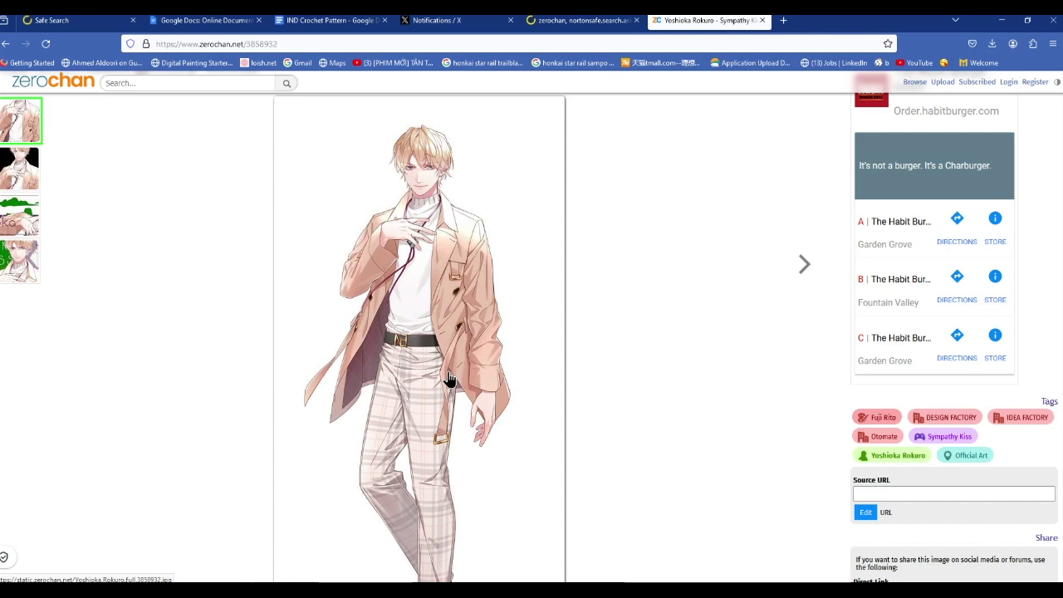
# Switch to the browser to examine the outfit in the full-body Yoshioka Rokuro picture and return to the plushie sketch.
pyautogui.scroll(-5, 479, 274)
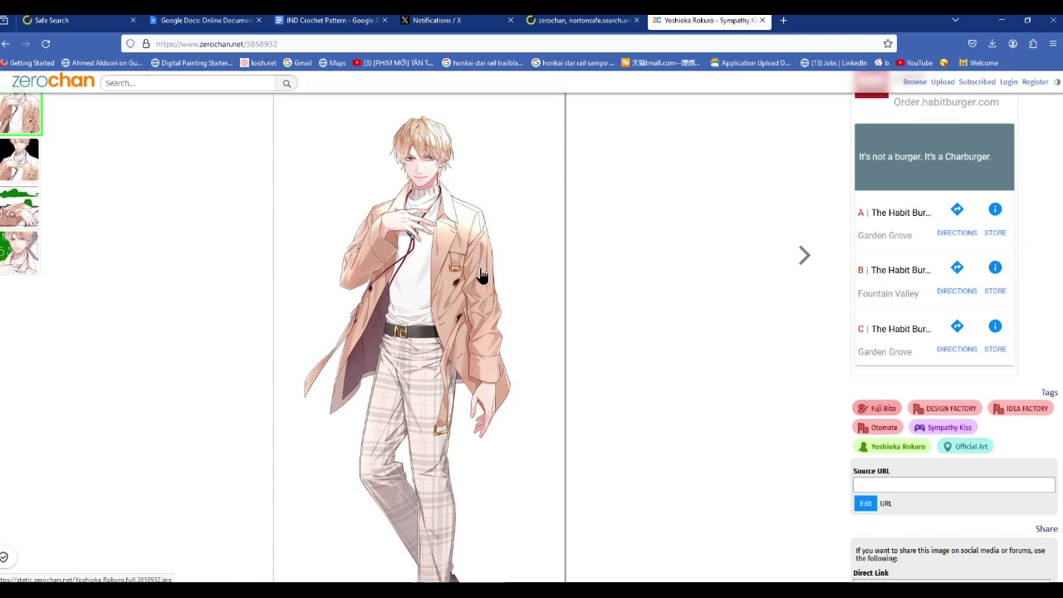
pyautogui.scroll(2, 482, 272)
pyautogui.scroll(3, 465, 271)
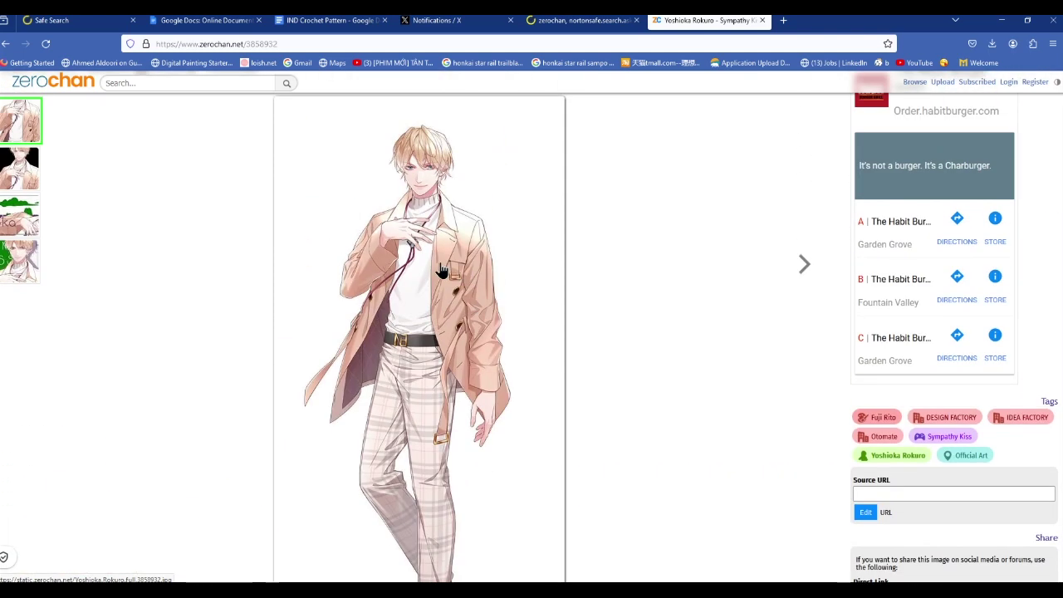
pyautogui.click(1027, 19)
pyautogui.click(494, 137)
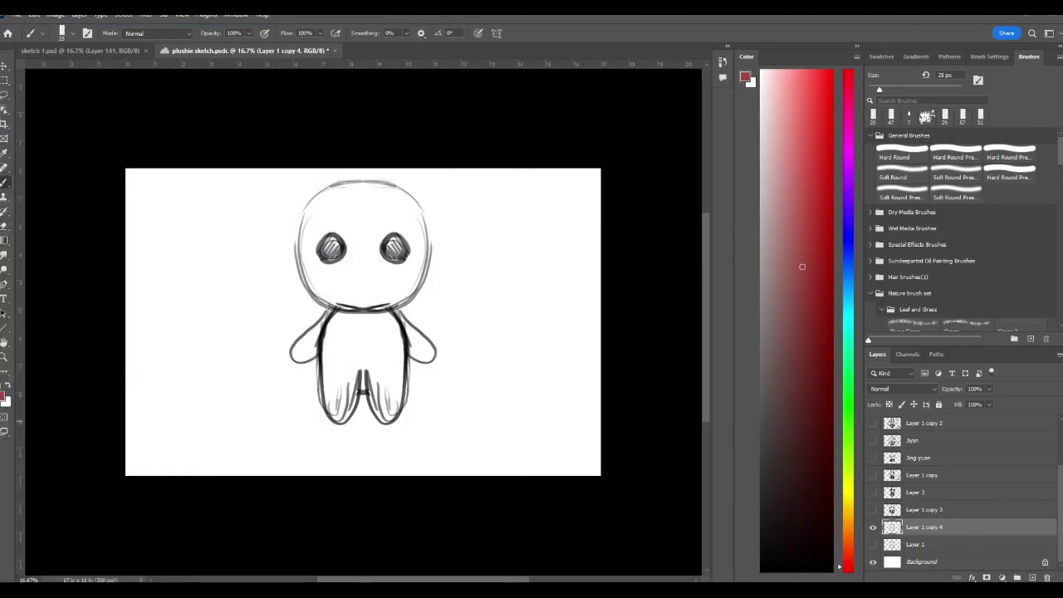
# Create a new layer above Layer 1 copy 4 and draw the belt's two edges across the plushie's waist in black.
pyautogui.click(1030, 577)
pyautogui.press('d')
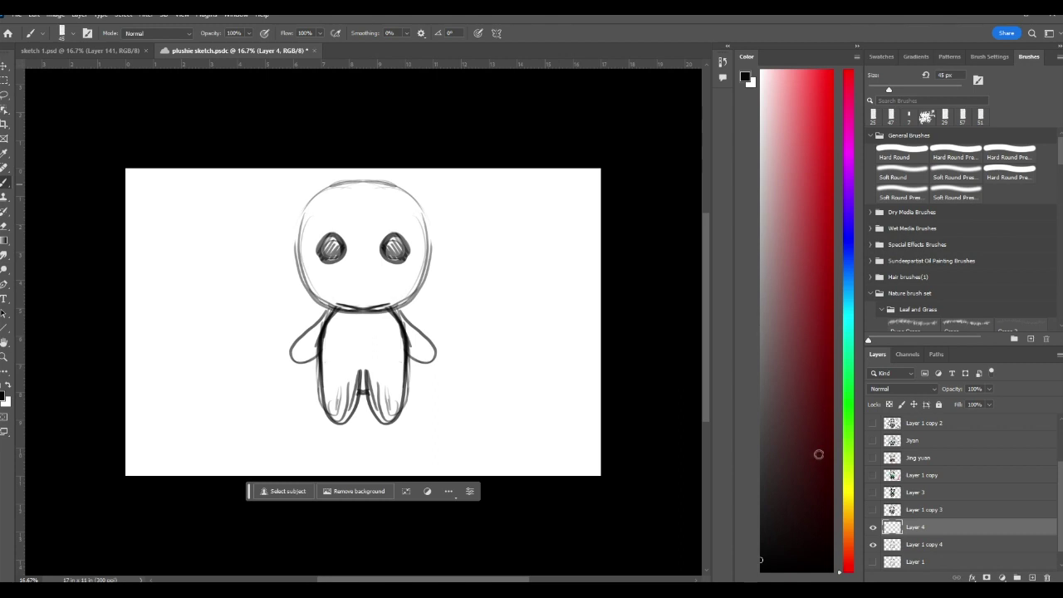
pyautogui.moveTo(320, 358); pyautogui.dragTo(391, 357)
pyautogui.moveTo(324, 376); pyautogui.dragTo(409, 372)
# Fill the belt band across the plushie's waist in dark grey with an 82 px brush.
pyautogui.click(906, 88)
pyautogui.click(769, 497)
pyautogui.moveTo(326, 373); pyautogui.dragTo(328, 363)
pyautogui.moveTo(767, 378); pyautogui.dragTo(761, 430)
pyautogui.moveTo(325, 365); pyautogui.dragTo(407, 360)
# Colour the plushie's trousers light grey and its shirt very pale pink.
pyautogui.moveTo(805, 186); pyautogui.dragTo(761, 234)
pyautogui.moveTo(314, 375)
pyautogui.mouseDown()
pyautogui.moveTo(330, 399)
pyautogui.moveTo(354, 394)
pyautogui.moveTo(357, 380)
pyautogui.moveTo(398, 383)
pyautogui.mouseUp()
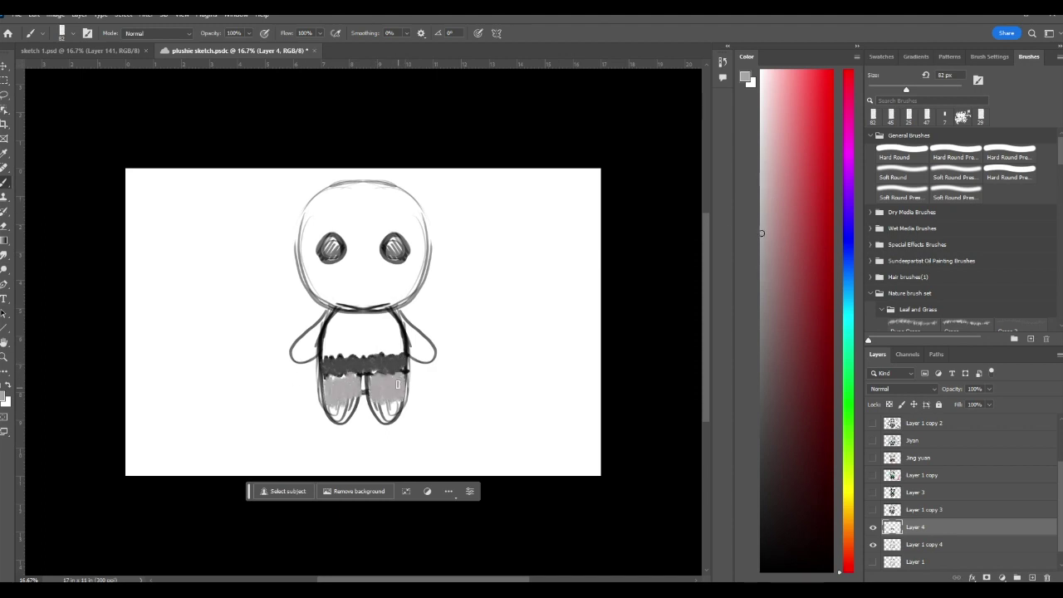
pyautogui.moveTo(784, 106); pyautogui.dragTo(762, 71)
pyautogui.moveTo(339, 318)
pyautogui.mouseDown()
pyautogui.moveTo(348, 341)
pyautogui.moveTo(400, 325)
pyautogui.mouseUp()
# Outline the belt's edges in black with the Standard ink brush at 75 px.
pyautogui.moveTo(1058, 173); pyautogui.dragTo(1059, 272)
pyautogui.click(901, 181)
pyautogui.click(760, 571)
pyautogui.moveTo(872, 89); pyautogui.dragTo(902, 89)
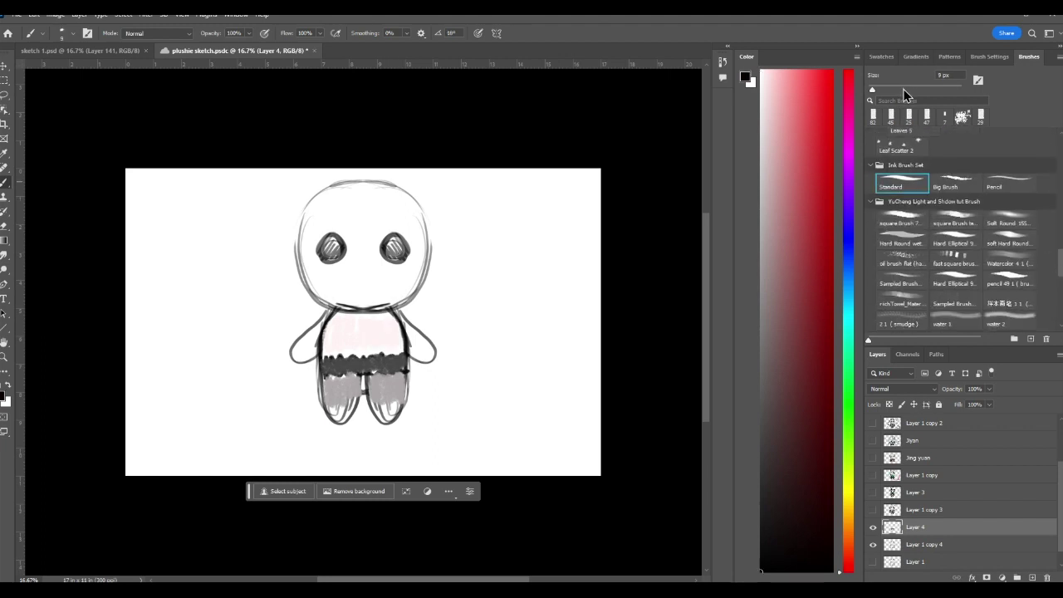
pyautogui.moveTo(321, 378)
pyautogui.mouseDown()
pyautogui.moveTo(360, 377)
pyautogui.moveTo(359, 358)
pyautogui.moveTo(405, 356)
pyautogui.moveTo(385, 374)
pyautogui.moveTo(407, 372)
pyautogui.mouseUp()
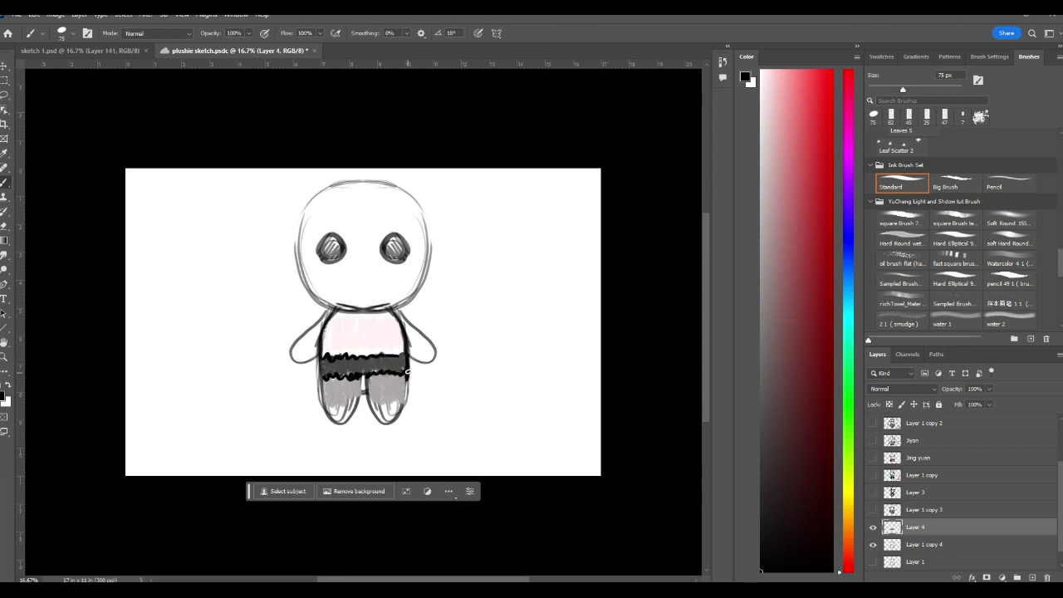
# Draw black upper edges for the plushie's shoes and fill both shoes with dark purple.
pyautogui.moveTo(331, 406)
pyautogui.mouseDown()
pyautogui.moveTo(355, 416)
pyautogui.moveTo(407, 400)
pyautogui.mouseUp()
pyautogui.click(848, 114)
pyautogui.click(794, 388)
pyautogui.moveTo(329, 411)
pyautogui.mouseDown()
pyautogui.moveTo(386, 415)
pyautogui.moveTo(390, 407)
pyautogui.moveTo(372, 412)
pyautogui.moveTo(400, 404)
pyautogui.mouseUp()
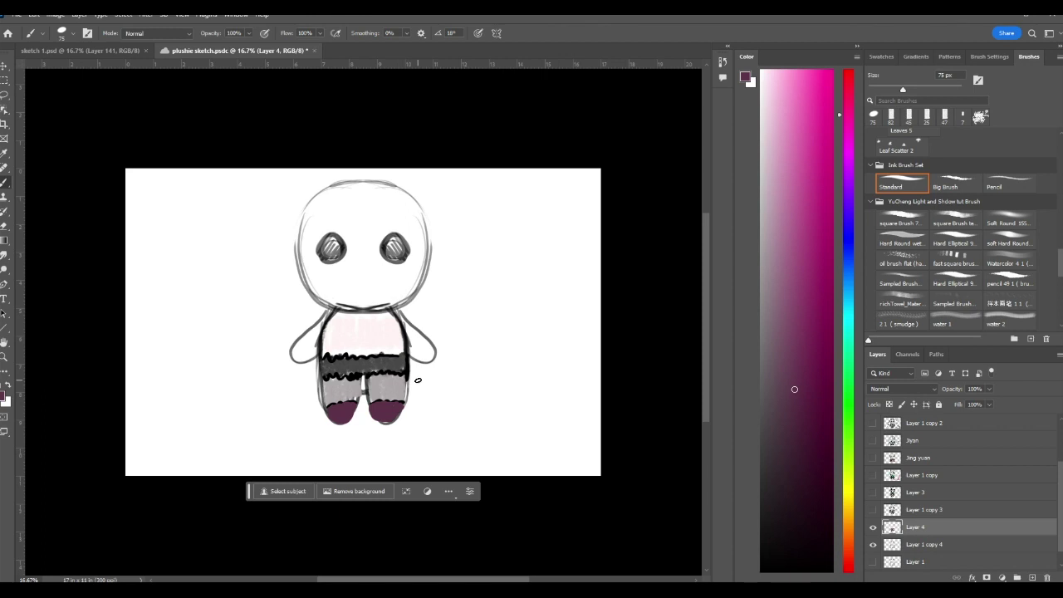
# Draw a dark red necklace cord around the neck with two ends hanging over the belt.
pyautogui.moveTo(848, 113); pyautogui.dragTo(848, 70)
pyautogui.click(832, 70)
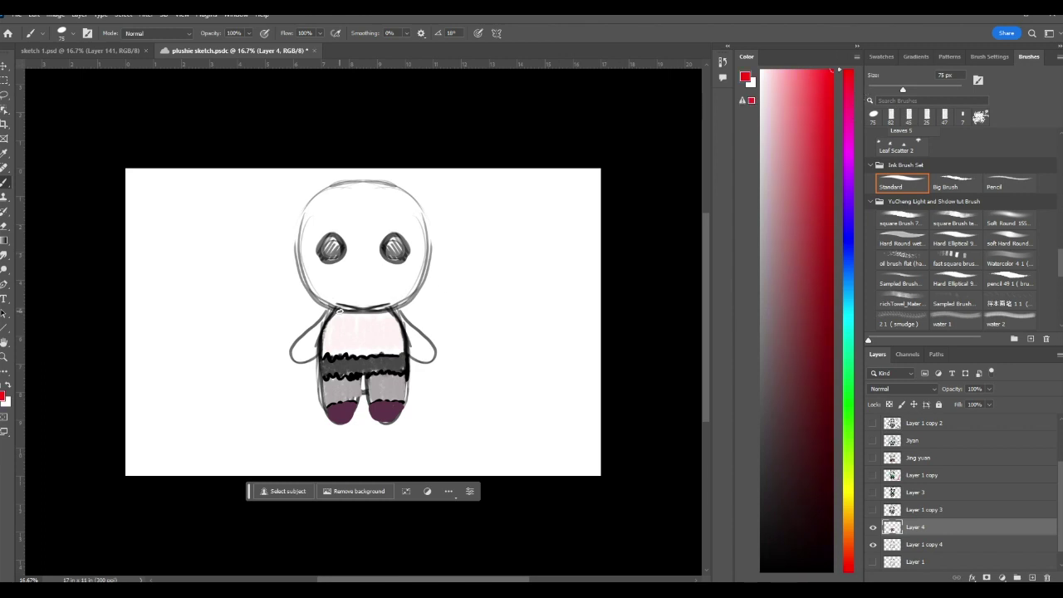
pyautogui.moveTo(818, 319)
pyautogui.mouseDown()
pyautogui.moveTo(816, 310)
pyautogui.moveTo(828, 352)
pyautogui.mouseUp()
pyautogui.moveTo(336, 311)
pyautogui.mouseDown()
pyautogui.moveTo(358, 334)
pyautogui.moveTo(388, 323)
pyautogui.moveTo(392, 307)
pyautogui.moveTo(353, 330)
pyautogui.moveTo(387, 312)
pyautogui.moveTo(347, 379)
pyautogui.mouseUp()
pyautogui.hotkey('ctrl', 'z')
pyautogui.moveTo(367, 330); pyautogui.dragTo(382, 387)
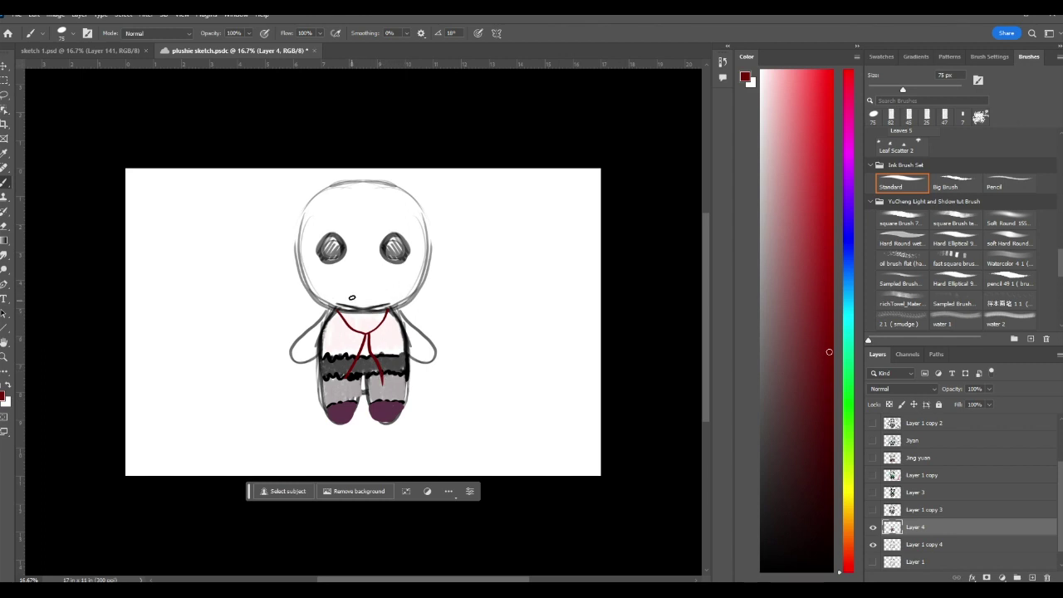
# Paint a muted teal pendant where the red necklace cords meet.
pyautogui.moveTo(853, 260); pyautogui.dragTo(855, 319)
pyautogui.click(787, 98)
pyautogui.click(804, 296)
pyautogui.hotkey('ctrl', 'z')
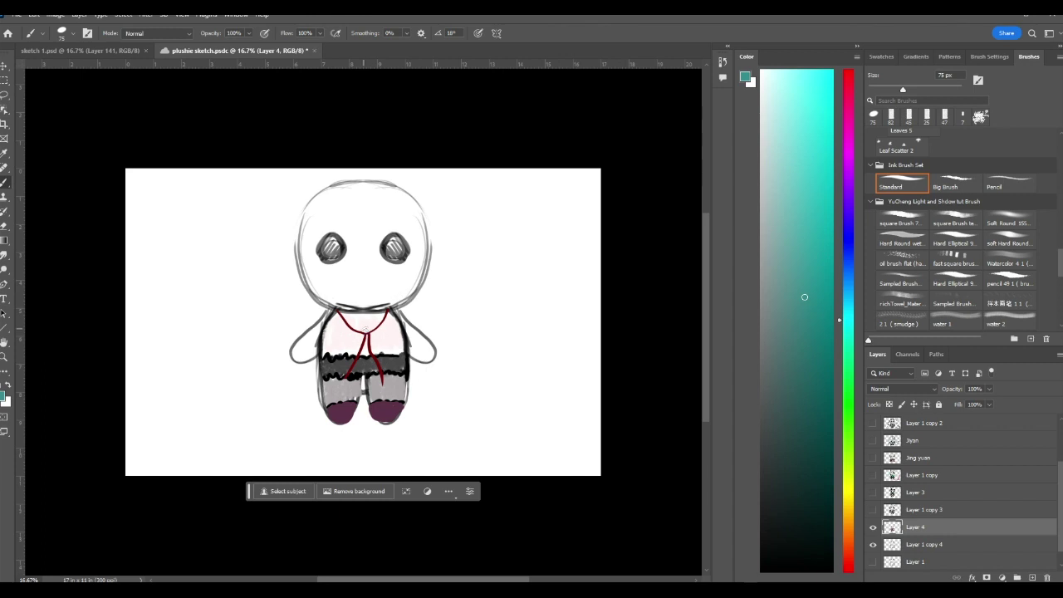
# Outline the open coat in black, with its sleeves over both arms and front panels down to the shoes.
pyautogui.moveTo(800, 412); pyautogui.dragTo(762, 545)
pyautogui.moveTo(338, 312)
pyautogui.mouseDown()
pyautogui.moveTo(346, 409)
pyautogui.moveTo(310, 407)
pyautogui.moveTo(313, 359)
pyautogui.mouseUp()
pyautogui.moveTo(328, 312)
pyautogui.mouseDown()
pyautogui.moveTo(301, 328)
pyautogui.moveTo(307, 362)
pyautogui.mouseUp()
pyautogui.moveTo(397, 308); pyautogui.dragTo(425, 358)
pyautogui.moveTo(388, 313)
pyautogui.mouseDown()
pyautogui.moveTo(402, 404)
pyautogui.moveTo(412, 365)
pyautogui.mouseUp()
# Fill the coat's panels and sleeves with salmon pink using a 159 px brush.
pyautogui.moveTo(851, 525); pyautogui.dragTo(848, 564)
pyautogui.click(789, 79)
pyautogui.click(928, 88)
pyautogui.moveTo(393, 320)
pyautogui.mouseDown()
pyautogui.moveTo(406, 402)
pyautogui.moveTo(395, 324)
pyautogui.moveTo(332, 398)
pyautogui.mouseUp()
pyautogui.moveTo(332, 317)
pyautogui.mouseDown()
pyautogui.moveTo(323, 395)
pyautogui.moveTo(313, 324)
pyautogui.moveTo(316, 349)
pyautogui.mouseUp()
pyautogui.moveTo(419, 326); pyautogui.dragTo(414, 352)
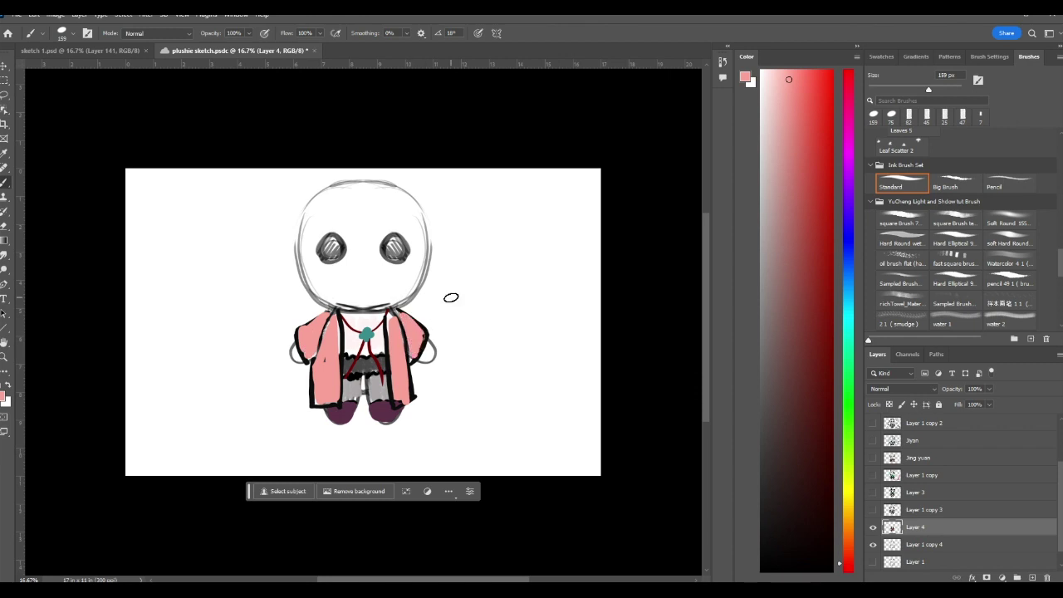
# Draw the coat's lapels on both sides of the chest in sampled black with a 70 px brush.
pyautogui.press('[')
pyautogui.press('[')
pyautogui.press('[')
pyautogui.press('[')
pyautogui.press('[')
pyautogui.press('[')
pyautogui.press('[')
pyautogui.press('[')
pyautogui.press('[')
pyautogui.keyDown('alt'); pyautogui.click(385, 326); pyautogui.keyUp('alt')
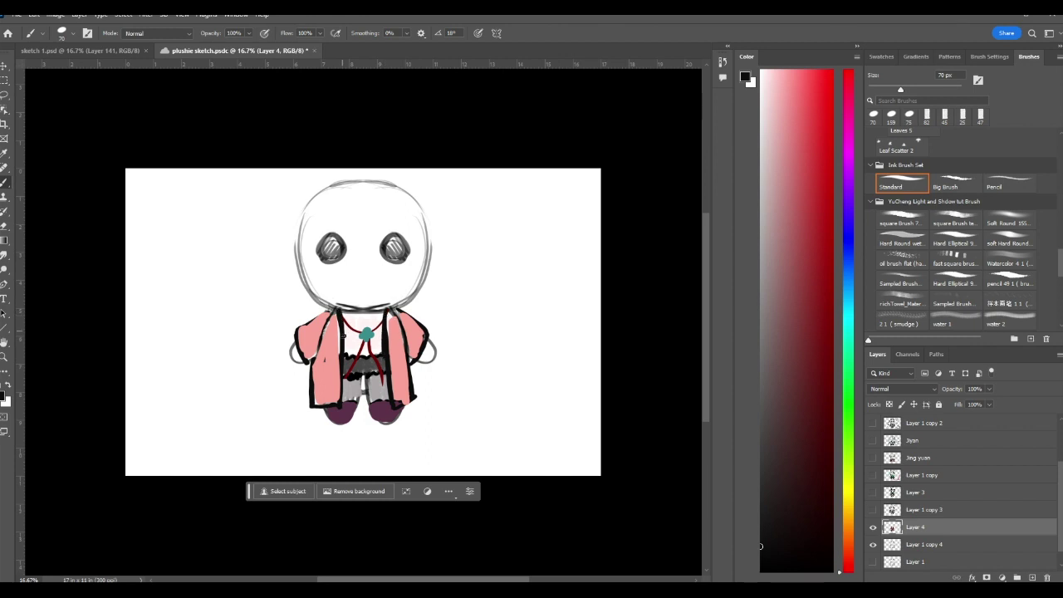
pyautogui.moveTo(335, 308)
pyautogui.mouseDown()
pyautogui.moveTo(329, 363)
pyautogui.moveTo(340, 377)
pyautogui.mouseUp()
pyautogui.moveTo(391, 311); pyautogui.dragTo(393, 379)
pyautogui.moveTo(395, 311); pyautogui.dragTo(408, 365)
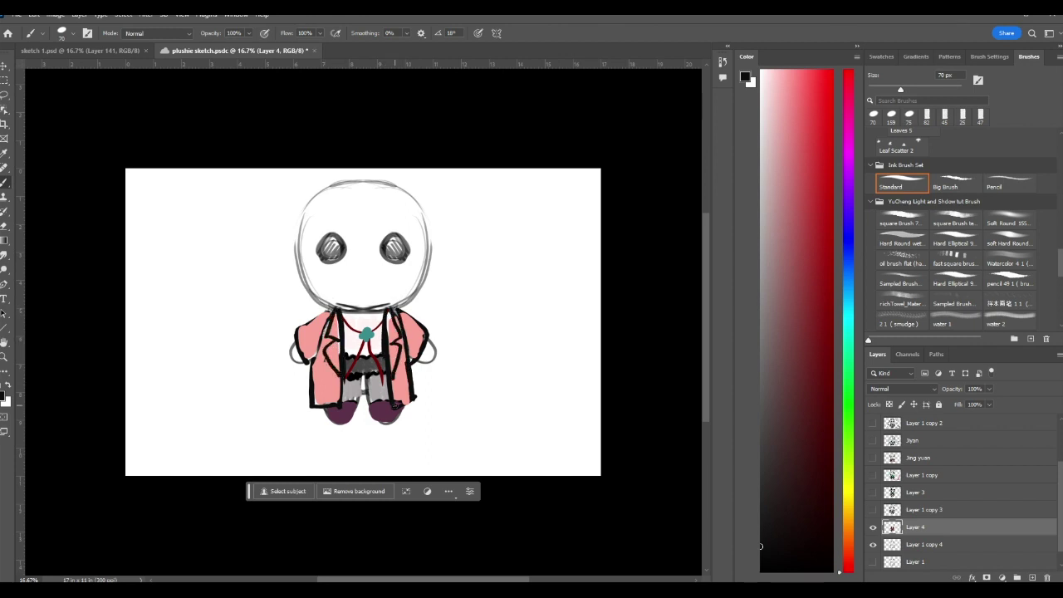
# Add a loose belt tie on each side of the coat, outlined in sampled black and filled with the coat's pink.
pyautogui.keyDown('alt'); pyautogui.click(311, 355); pyautogui.keyUp('alt')
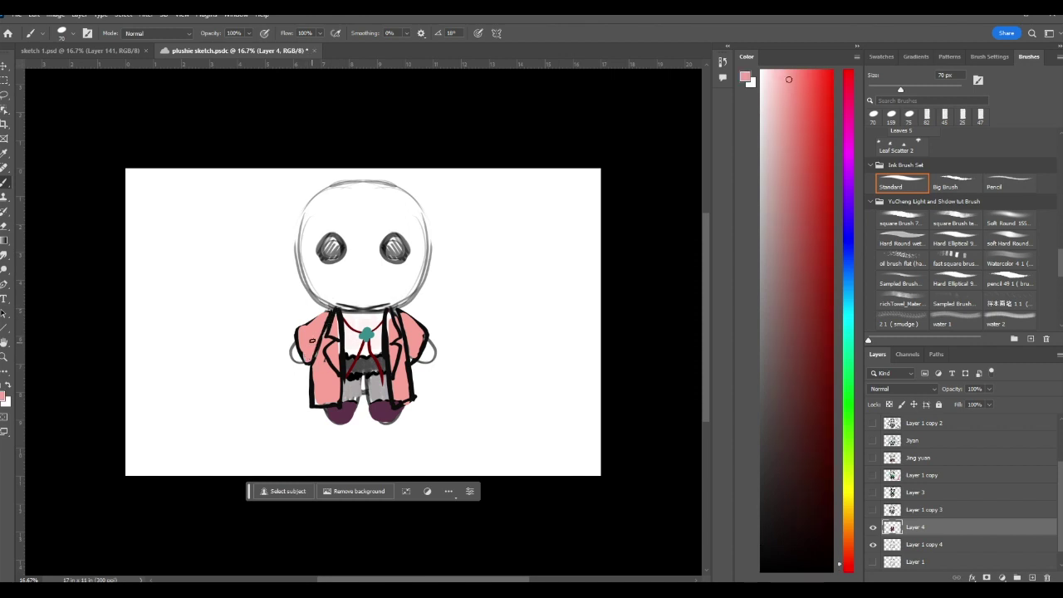
pyautogui.keyDown('alt'); pyautogui.click(308, 372); pyautogui.keyUp('alt')
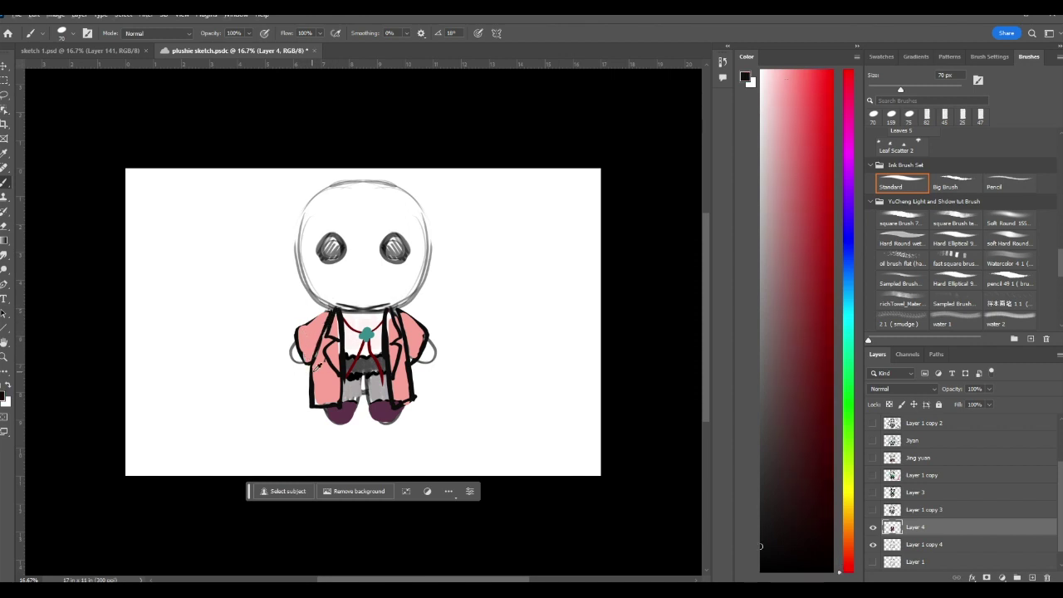
pyautogui.moveTo(312, 379)
pyautogui.mouseDown()
pyautogui.moveTo(295, 416)
pyautogui.moveTo(321, 365)
pyautogui.mouseUp()
pyautogui.moveTo(402, 370)
pyautogui.mouseDown()
pyautogui.moveTo(434, 397)
pyautogui.moveTo(402, 370)
pyautogui.mouseUp()
pyautogui.keyDown('alt'); pyautogui.click(326, 379); pyautogui.keyUp('alt')
pyautogui.moveTo(320, 375)
pyautogui.mouseDown()
pyautogui.moveTo(301, 397)
pyautogui.moveTo(312, 386)
pyautogui.mouseUp()
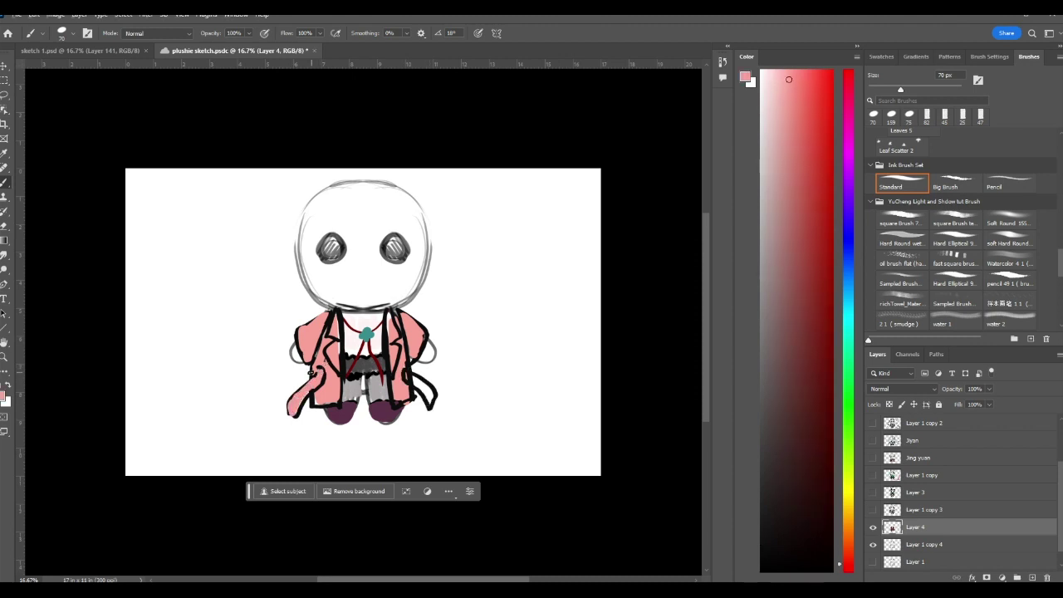
pyautogui.keyDown('alt'); pyautogui.click(321, 366); pyautogui.keyUp('alt')
pyautogui.moveTo(318, 368); pyautogui.dragTo(309, 377)
pyautogui.keyDown('alt'); pyautogui.click(402, 382); pyautogui.keyUp('alt')
pyautogui.moveTo(407, 378); pyautogui.dragTo(427, 390)
# Handwrite the note "sew (sep)" in black beside the plushie's sleeve with a short pointer line.
pyautogui.click(760, 551)
pyautogui.moveTo(422, 324); pyautogui.dragTo(440, 314)
pyautogui.moveTo(452, 304); pyautogui.dragTo(491, 291)
pyautogui.moveTo(501, 282); pyautogui.dragTo(515, 282)
pyautogui.moveTo(518, 255); pyautogui.dragTo(535, 278)
pyautogui.moveTo(443, 349); pyautogui.dragTo(455, 345)
pyautogui.moveTo(441, 299); pyautogui.dragTo(439, 322)
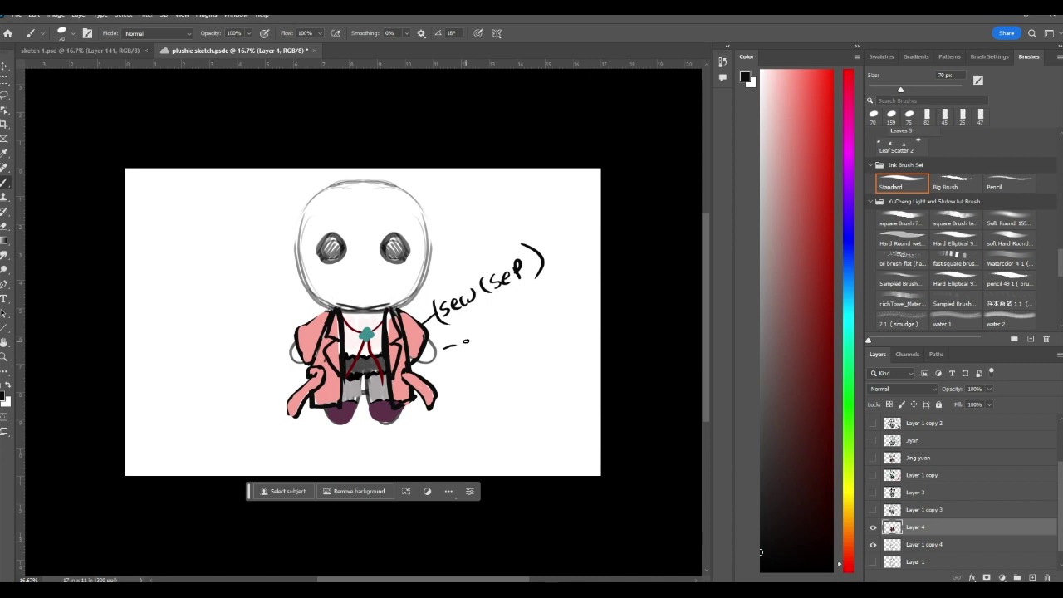
# Undo the handwritten sewing note and its pointer line.
pyautogui.hotkey('ctrl', 'z')
pyautogui.hotkey('ctrl', 'z')
pyautogui.hotkey('ctrl', 'z')
pyautogui.hotkey('ctrl', 'z')
pyautogui.hotkey('ctrl', 'z')
pyautogui.hotkey('ctrl', 'z')
pyautogui.hotkey('ctrl', 'z')
pyautogui.hotkey('ctrl', 'z')
pyautogui.hotkey('ctrl', 'z')
pyautogui.hotkey('ctrl', 'z')
pyautogui.hotkey('ctrl', 'z')
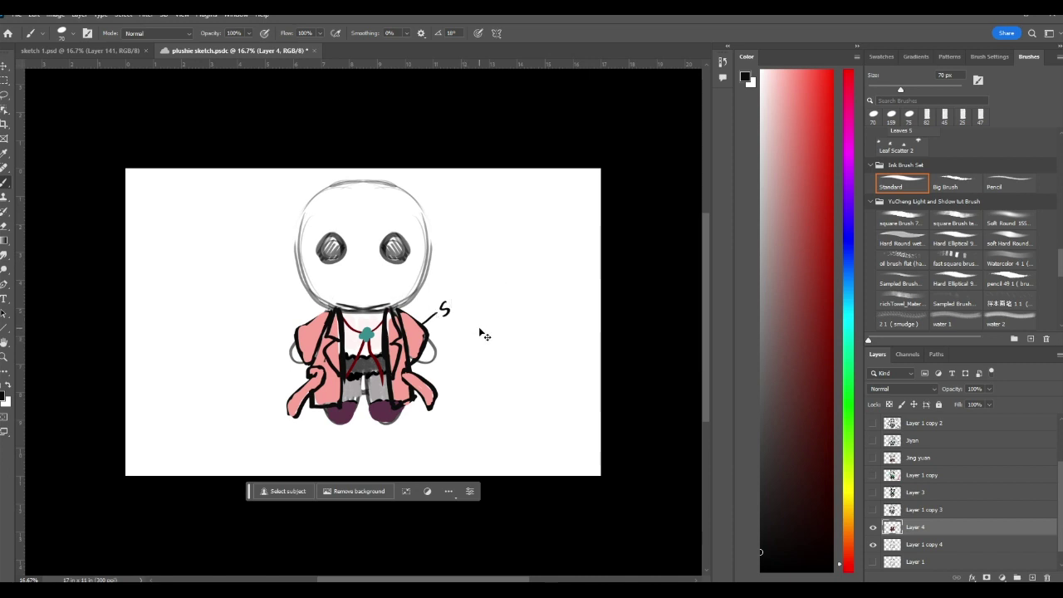
pyautogui.hotkey('ctrl', 'z')
pyautogui.hotkey('ctrl', 'z')
pyautogui.hotkey('ctrl', 'z')
# Reshape the coat's sleeves with slimmer black outlines and give them jagged black cuffs.
pyautogui.keyDown('alt'); pyautogui.click(301, 354); pyautogui.keyUp('alt')
pyautogui.moveTo(306, 362)
pyautogui.mouseDown()
pyautogui.moveTo(295, 341)
pyautogui.moveTo(326, 311)
pyautogui.mouseUp()
pyautogui.moveTo(399, 311); pyautogui.dragTo(426, 339)
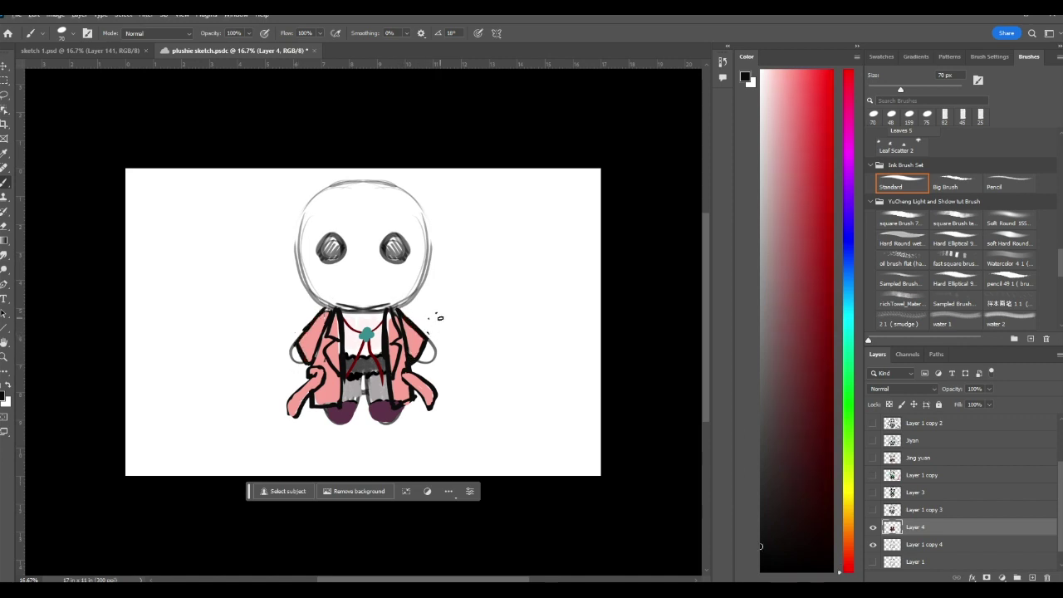
pyautogui.press('x')
pyautogui.press('x')
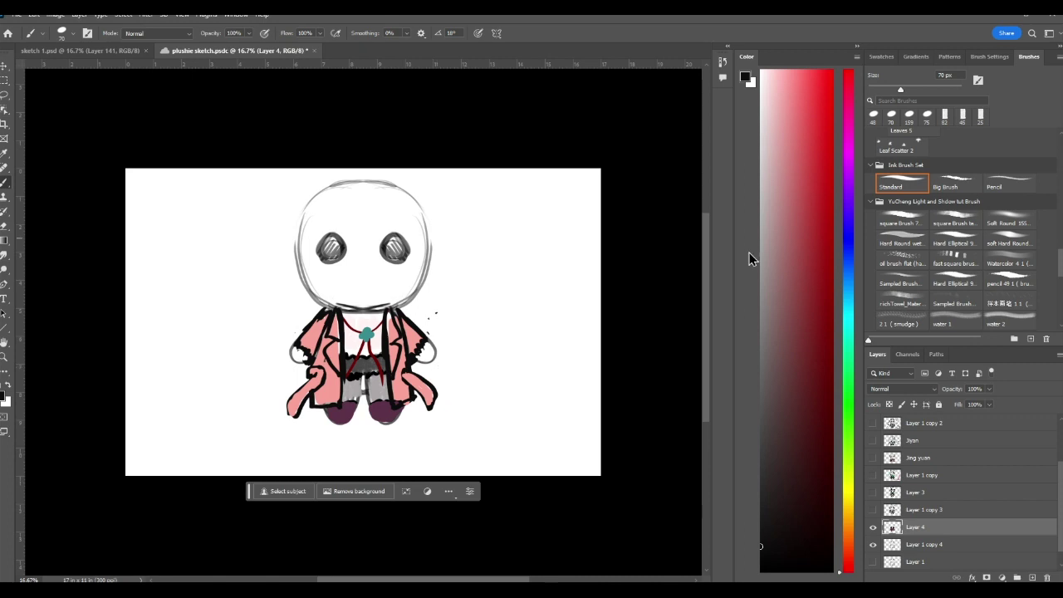
# Try fringe strands in greyish brown with a 116 px brush.
pyautogui.click(847, 554)
pyautogui.click(774, 283)
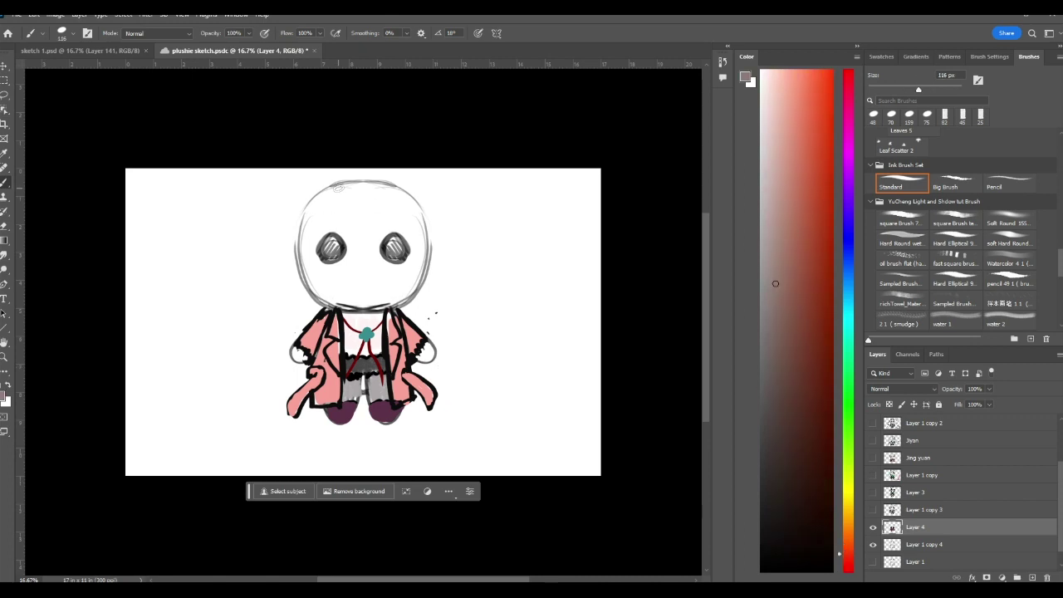
pyautogui.moveTo(336, 186)
pyautogui.mouseDown()
pyautogui.moveTo(341, 218)
pyautogui.moveTo(378, 259)
pyautogui.moveTo(364, 180)
pyautogui.moveTo(379, 233)
pyautogui.mouseUp()
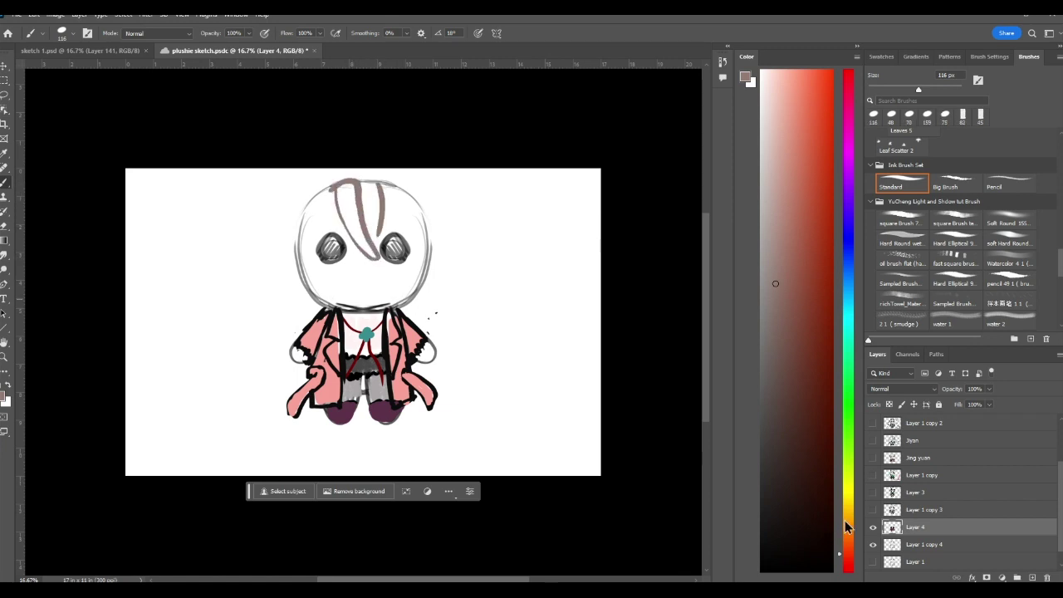
# Undo the greyish-brown strands and draw the plushie's fringe in tan with the 116 px brush.
pyautogui.click(849, 523)
pyautogui.click(794, 272)
pyautogui.hotkey('ctrl', 'z')
pyautogui.hotkey('ctrl', 'z')
pyautogui.hotkey('ctrl', 'z')
pyautogui.moveTo(333, 186)
pyautogui.mouseDown()
pyautogui.moveTo(342, 225)
pyautogui.moveTo(364, 183)
pyautogui.mouseUp()
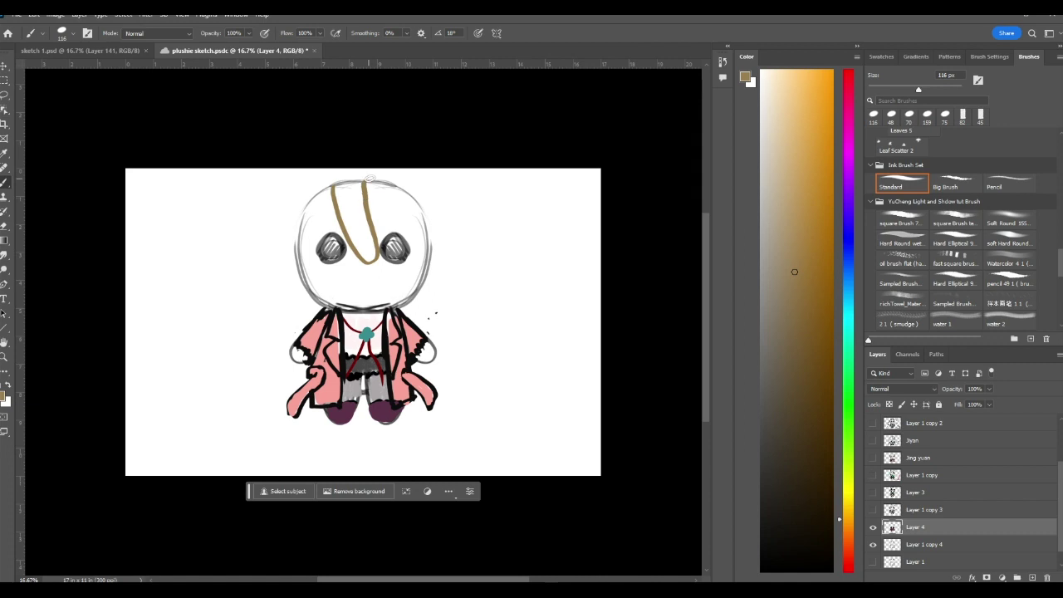
pyautogui.moveTo(377, 240)
pyautogui.mouseDown()
pyautogui.moveTo(388, 189)
pyautogui.moveTo(347, 193)
pyautogui.moveTo(382, 232)
pyautogui.moveTo(302, 261)
pyautogui.moveTo(336, 178)
pyautogui.mouseUp()
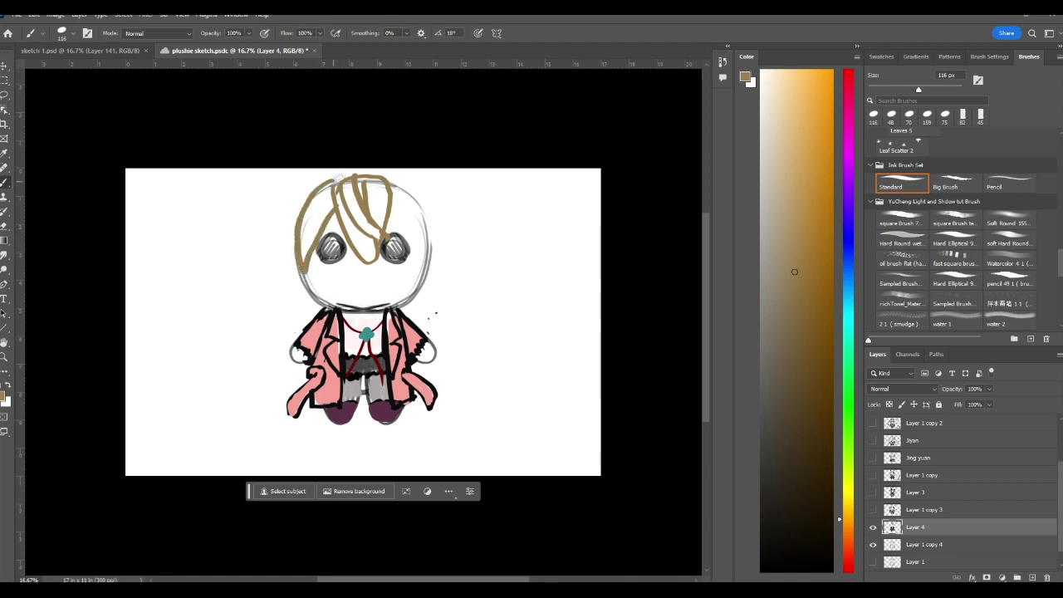
# Draw the remaining tan hair locks and the outer hair contour around both sides of the head.
pyautogui.moveTo(393, 217)
pyautogui.mouseDown()
pyautogui.moveTo(412, 233)
pyautogui.moveTo(393, 187)
pyautogui.mouseUp()
pyautogui.moveTo(415, 236); pyautogui.dragTo(421, 265)
pyautogui.moveTo(382, 176); pyautogui.dragTo(429, 271)
pyautogui.moveTo(331, 178)
pyautogui.mouseDown()
pyautogui.moveTo(288, 253)
pyautogui.moveTo(292, 217)
pyautogui.moveTo(297, 246)
pyautogui.mouseUp()
pyautogui.hotkey('ctrl', 'z')
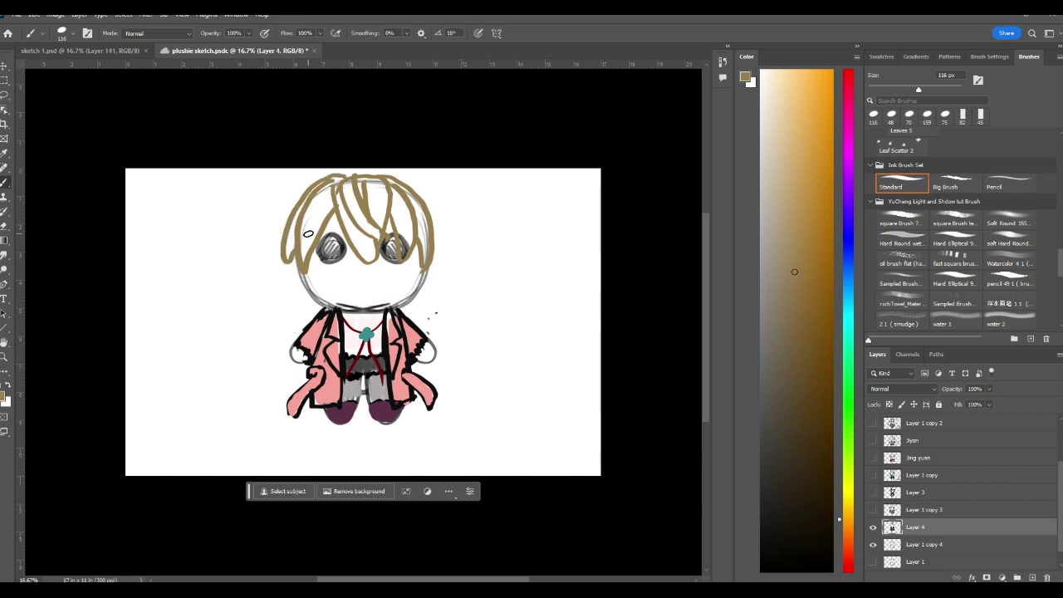
# Transform Layer 4 and Layer 1 copy 4 together to move the whole plushie down to the canvas's vertical middle.
pyautogui.keyDown('shift'); pyautogui.click(890, 544); pyautogui.keyUp('shift')
pyautogui.hotkey('ctrl', 't')
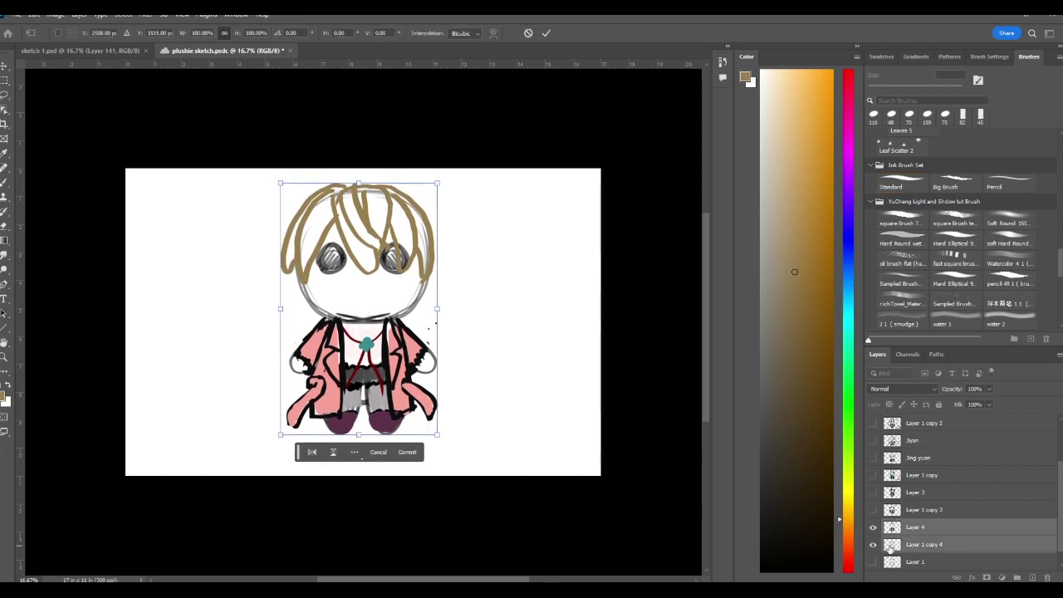
pyautogui.hotkey('shift', 'Down')
pyautogui.hotkey('shift', 'Down')
pyautogui.hotkey('shift', 'Down')
pyautogui.hotkey('shift', 'Down')
pyautogui.hotkey('shift', 'Down')
pyautogui.hotkey('shift', 'Down')
pyautogui.hotkey('shift', 'Down')
pyautogui.hotkey('shift', 'Down')
pyautogui.hotkey('shift', 'Down')
pyautogui.hotkey('shift', 'Down')
pyautogui.press('Return')
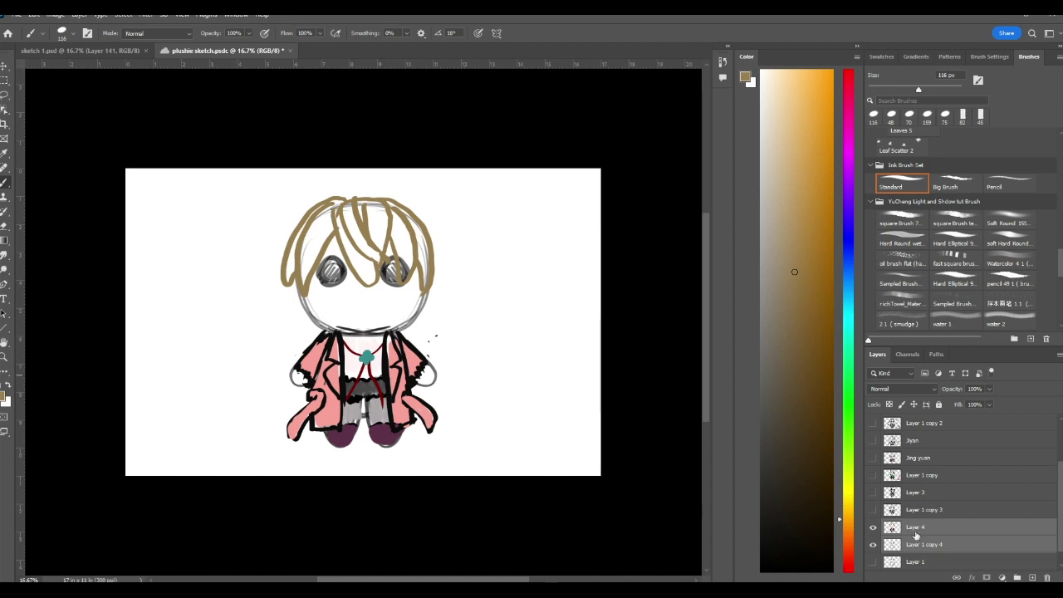
# On Layer 4, draw a rounded tan tuft on the crown and flared hair ends beside both sides of the lower face.
pyautogui.click(915, 525)
pyautogui.moveTo(341, 193)
pyautogui.mouseDown()
pyautogui.moveTo(375, 237)
pyautogui.moveTo(372, 214)
pyautogui.moveTo(338, 199)
pyautogui.mouseUp()
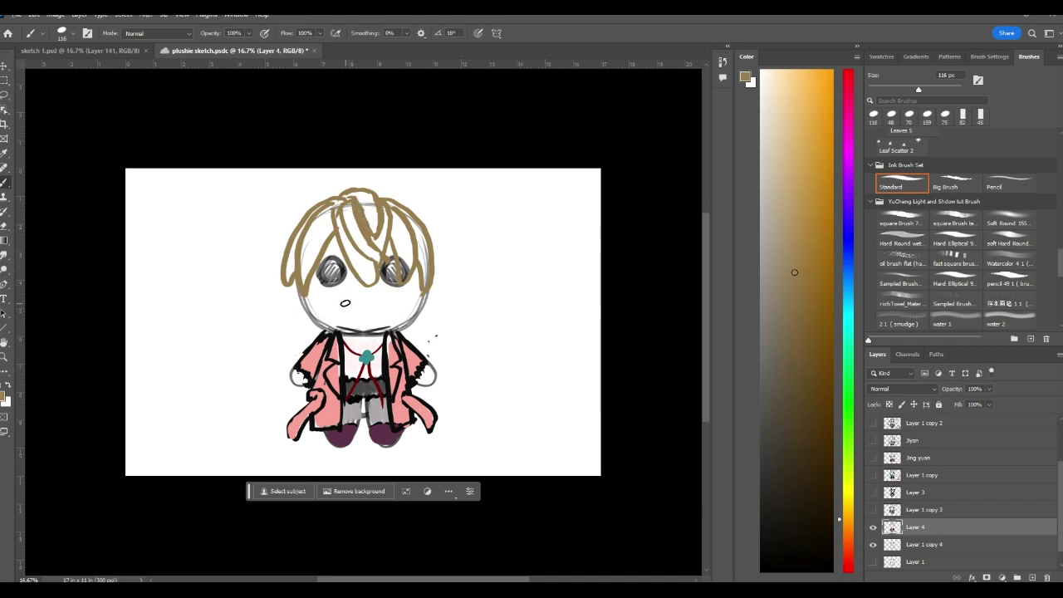
pyautogui.moveTo(290, 282); pyautogui.dragTo(308, 316)
pyautogui.moveTo(440, 286)
pyautogui.mouseDown()
pyautogui.moveTo(407, 330)
pyautogui.moveTo(408, 301)
pyautogui.mouseUp()
# Paint short pink blush strokes on both cheeks and light blue accents around the lower outer edges of both eyes.
pyautogui.click(848, 70)
pyautogui.click(797, 86)
pyautogui.moveTo(323, 304); pyautogui.dragTo(331, 300)
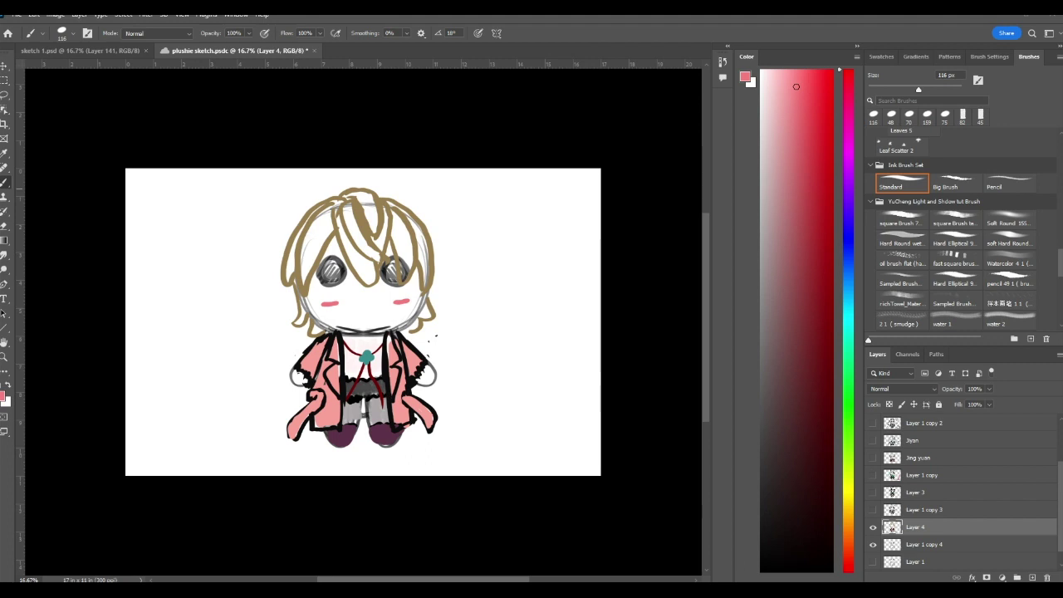
pyautogui.click(847, 275)
pyautogui.click(802, 119)
pyautogui.moveTo(383, 283); pyautogui.dragTo(411, 279)
pyautogui.moveTo(309, 273); pyautogui.dragTo(334, 291)
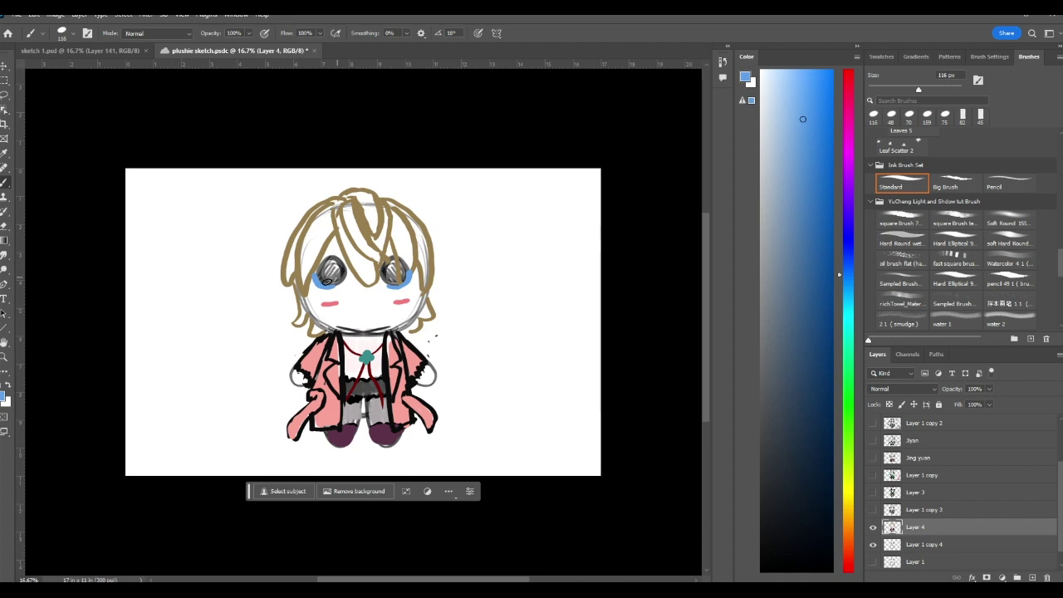
# Merge Layer 4 and Layer 1 copy 4 into one layer.
pyautogui.scroll(-1, 416, 256)
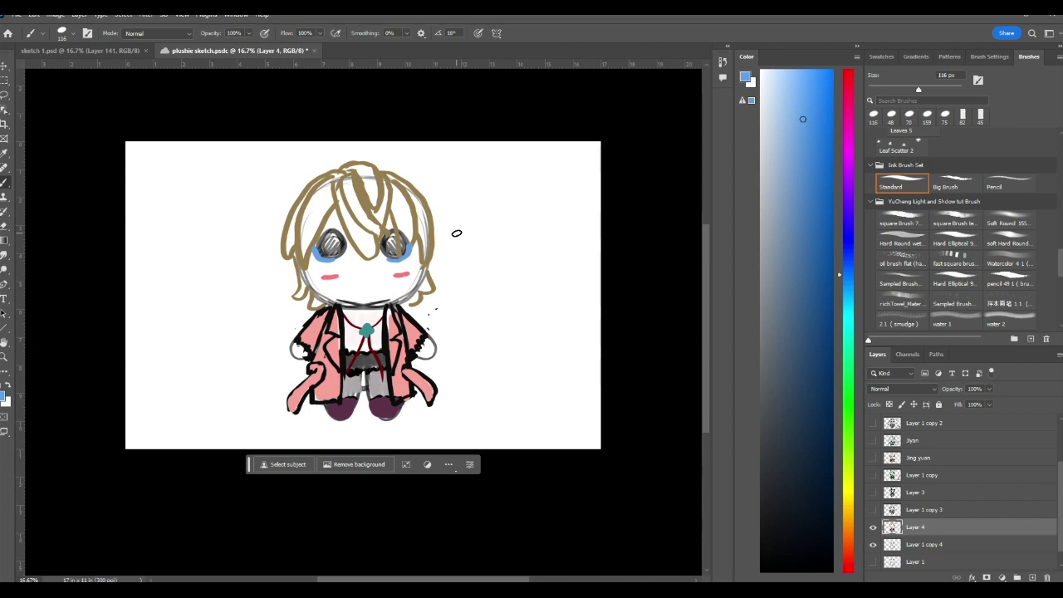
pyautogui.rightClick(901, 537)
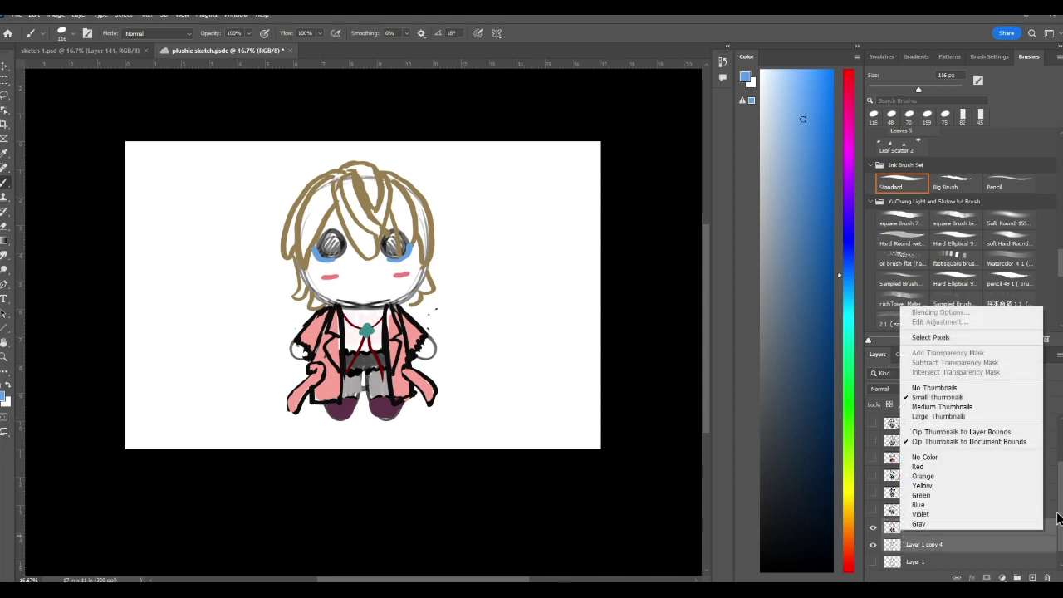
pyautogui.rightClick(1014, 534)
pyautogui.click(1012, 419)
# Toggle visibility to check the merged plushie layer and Layer 1, leaving both hidden.
pyautogui.click(873, 527)
pyautogui.click(872, 527)
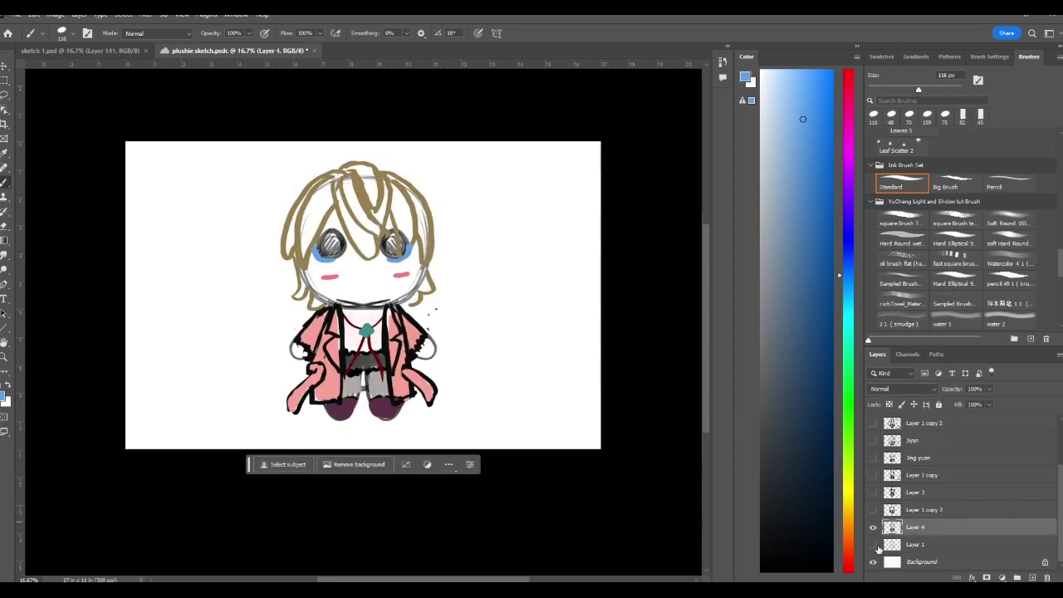
pyautogui.click(873, 527)
pyautogui.click(874, 545)
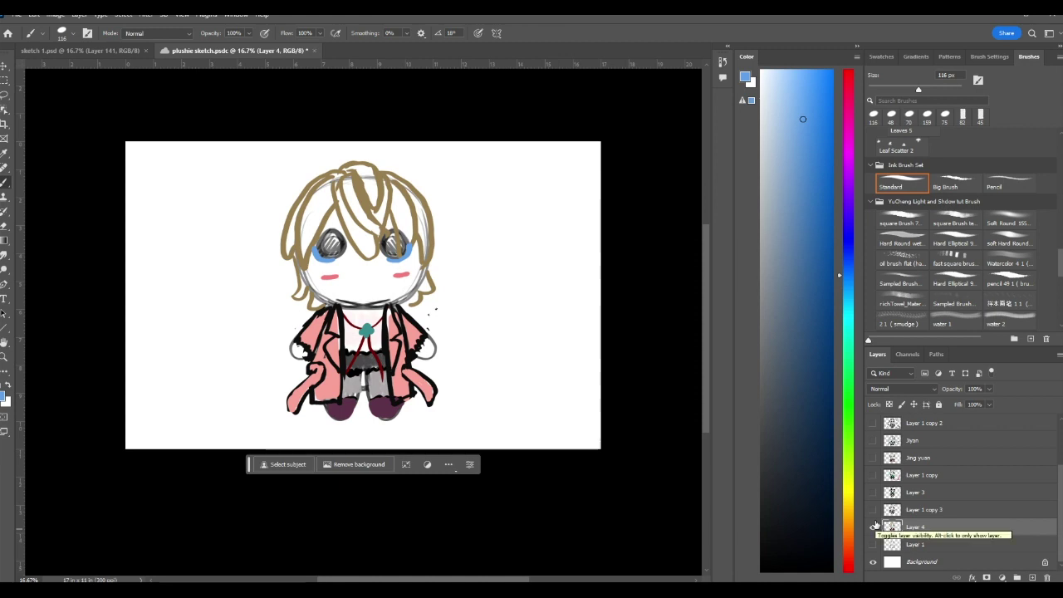
pyautogui.click(873, 544)
# Show and hide the LUCI, AYN and Jiyan layers one at a time to review their plushie sketches.
pyautogui.scroll(1, 904, 456)
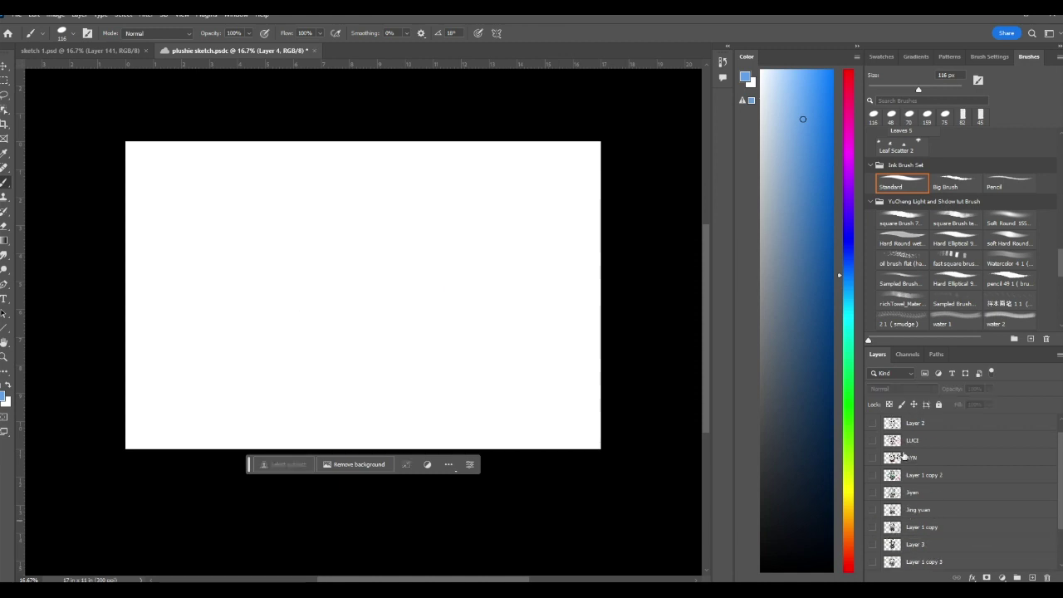
pyautogui.click(872, 441)
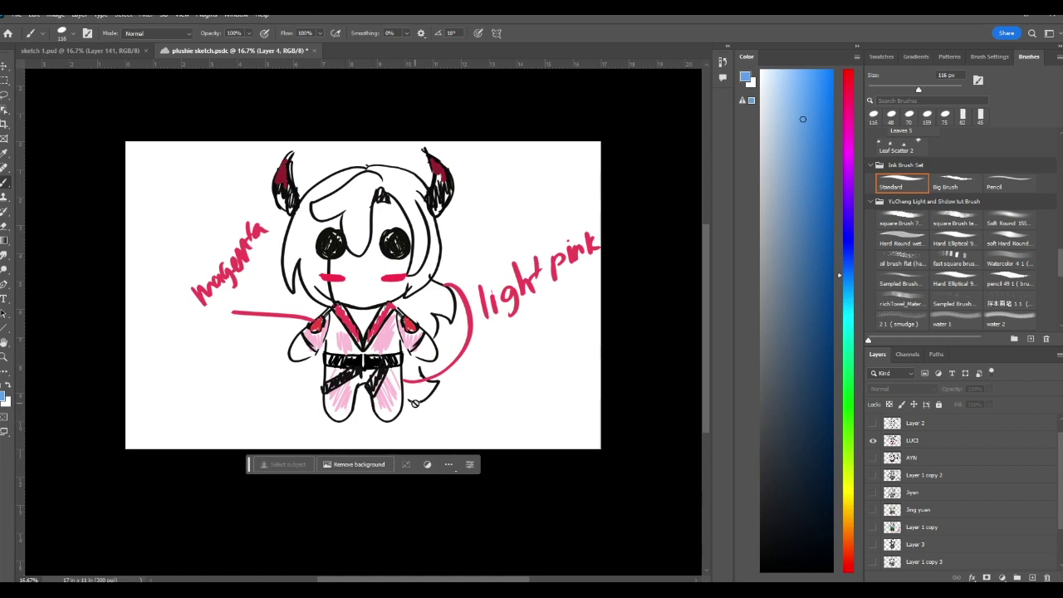
pyautogui.click(873, 441)
pyautogui.click(873, 458)
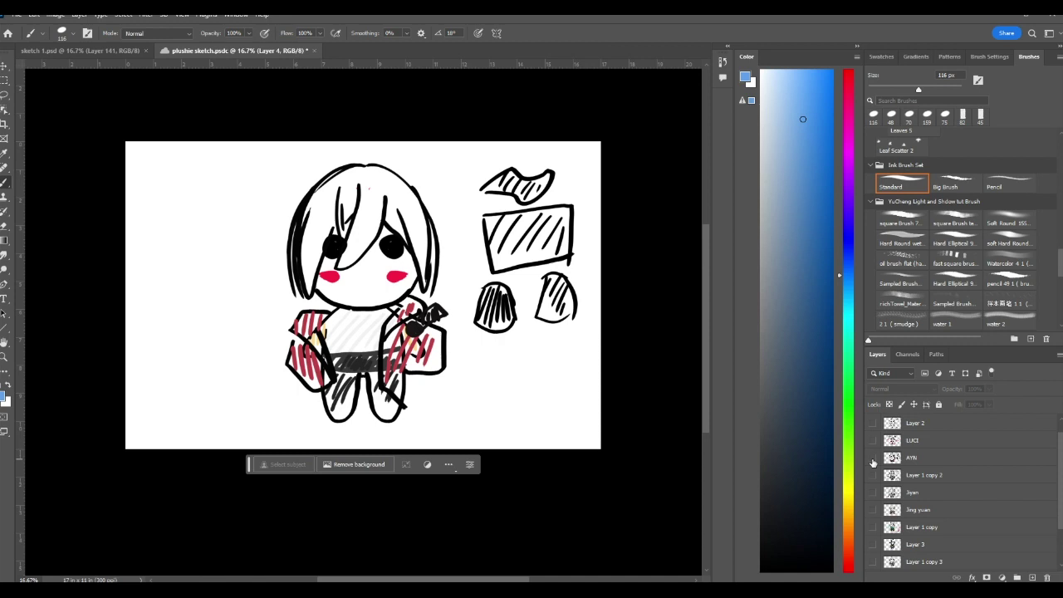
pyautogui.click(873, 458)
pyautogui.scroll(-1, 878, 474)
pyautogui.click(872, 475)
pyautogui.click(872, 475)
# Review the Jing yuan, Layer 1 copy and Layer 3 plushie sketches by showing and hiding each layer.
pyautogui.click(872, 493)
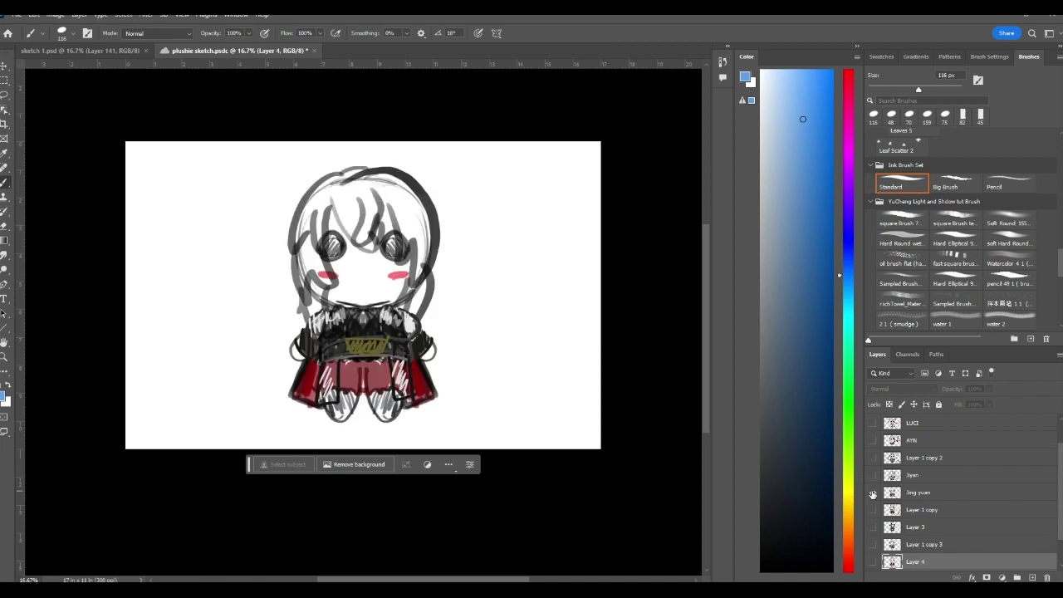
pyautogui.click(872, 493)
pyautogui.click(873, 493)
pyautogui.click(872, 493)
pyautogui.click(871, 510)
pyautogui.click(872, 510)
pyautogui.click(872, 526)
pyautogui.click(872, 526)
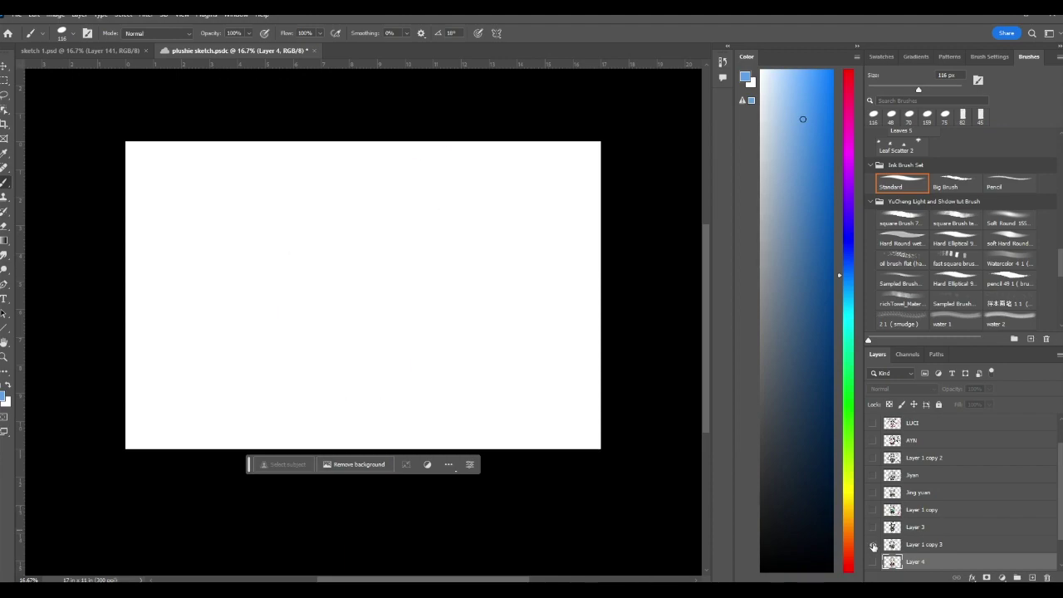